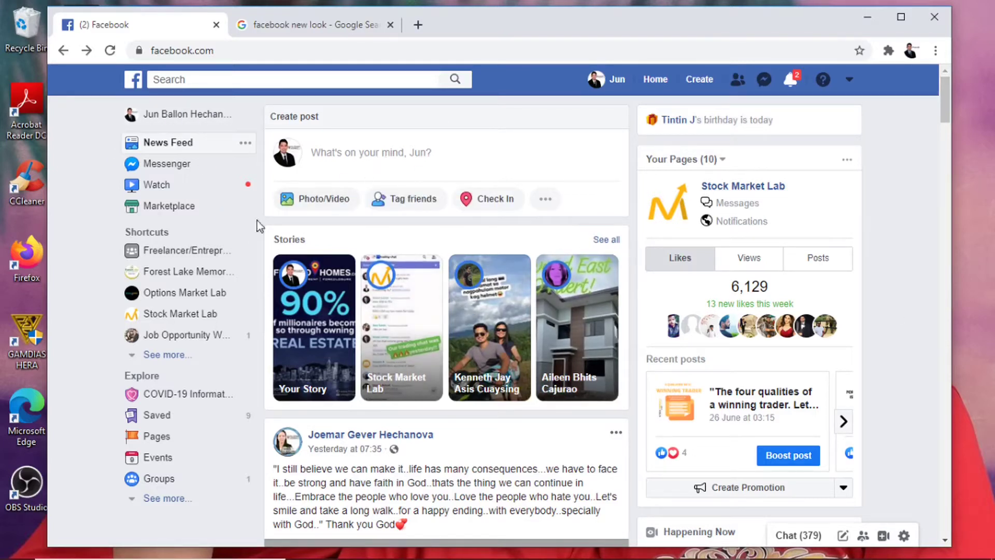
Open the developer tools, turn on Galaxy S5 device emulation, and reload Facebook as its mobile site
{"action": "right_click", "coordinate": [862, 221]}
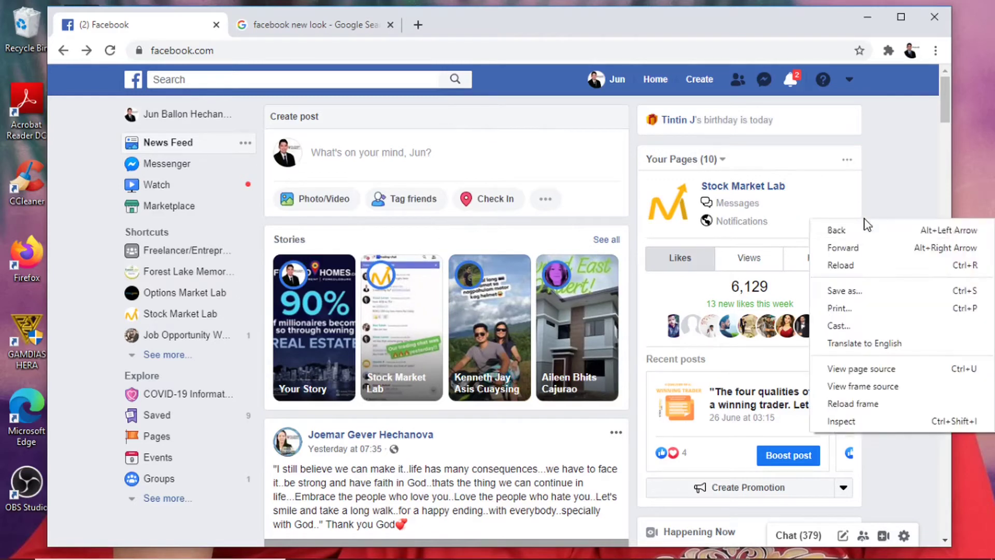
{"action": "left_click", "coordinate": [864, 424]}
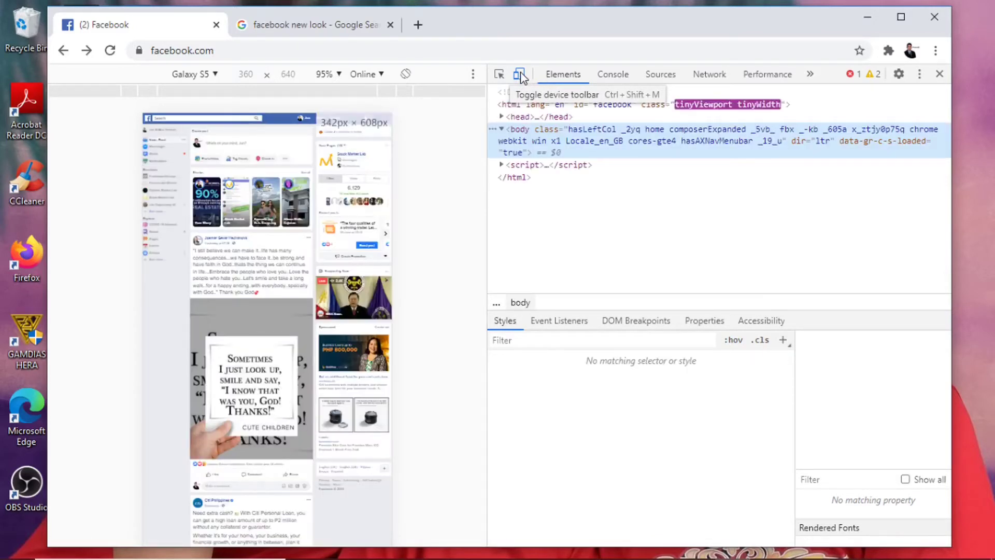
{"action": "left_click", "coordinate": [518, 75]}
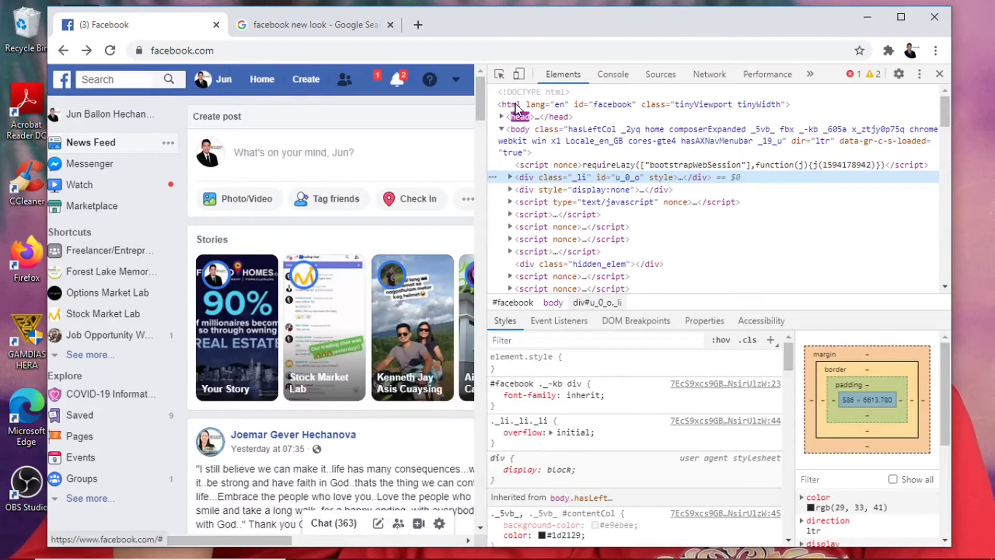
{"action": "left_click", "coordinate": [520, 75]}
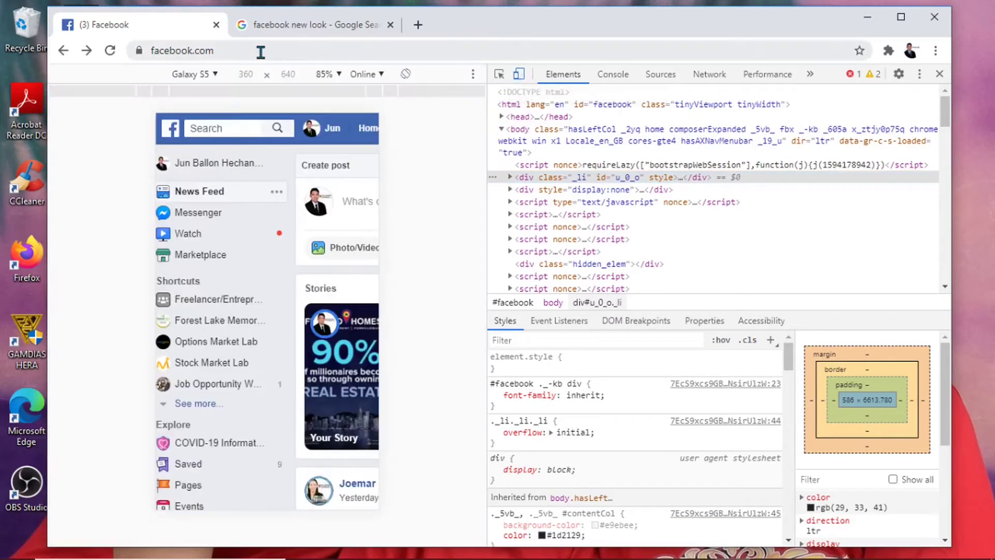
{"action": "left_click", "coordinate": [254, 51]}
{"action": "key", "text": "Return"}
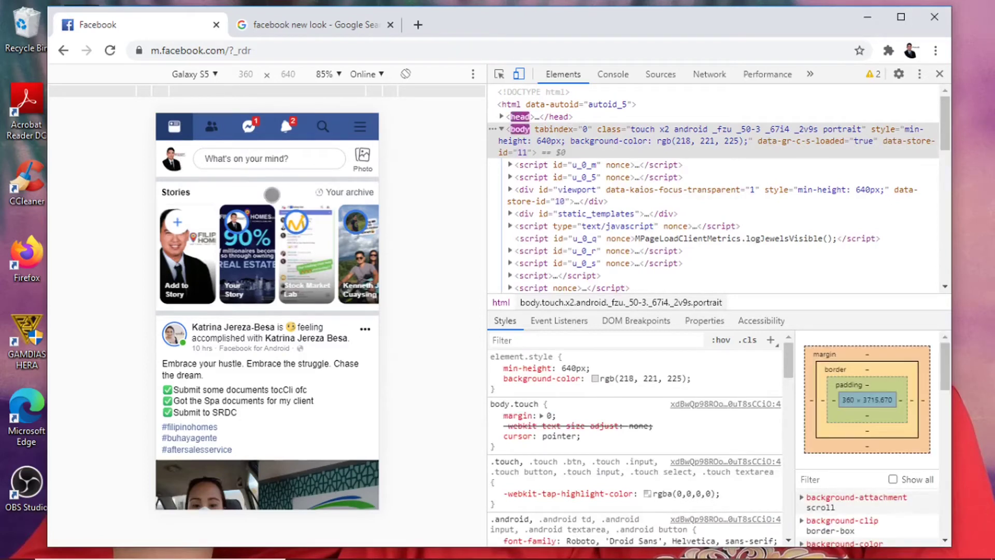
Open the mobile site's main menu in the emulated device and look through its entries
{"action": "left_click", "coordinate": [360, 126]}
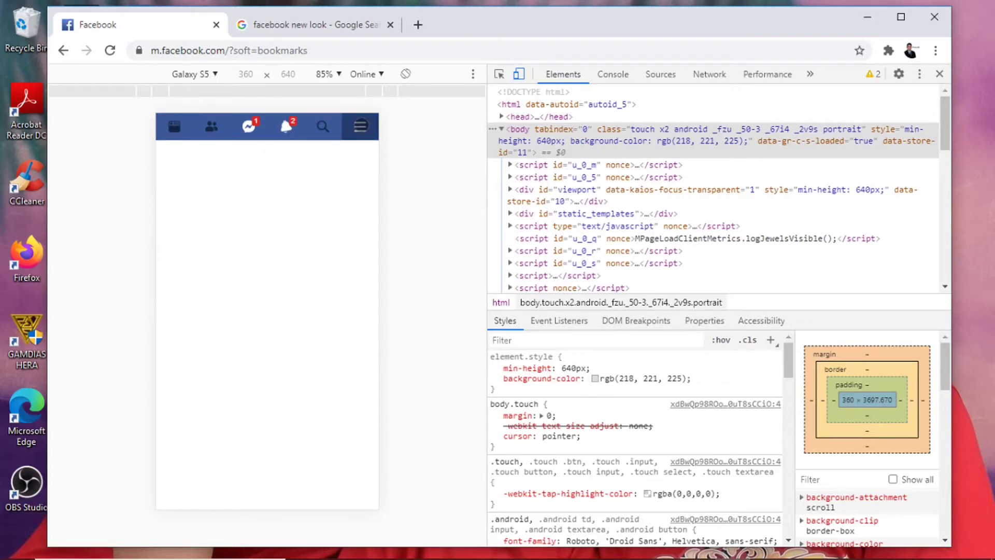
{"action": "scroll", "coordinate": [227, 466], "scroll_direction": "down", "scroll_amount": 3}
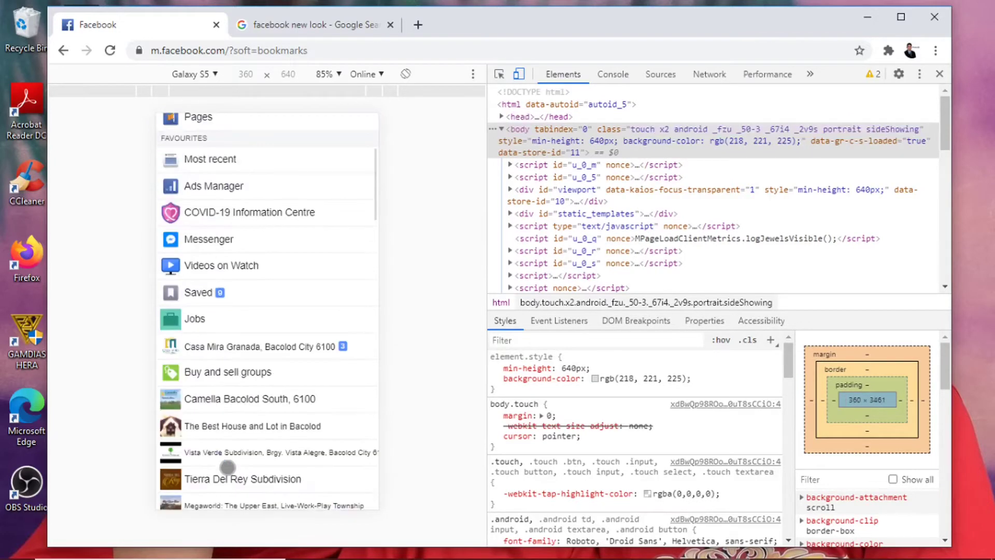
{"action": "scroll", "coordinate": [227, 466], "scroll_direction": "up", "scroll_amount": 3}
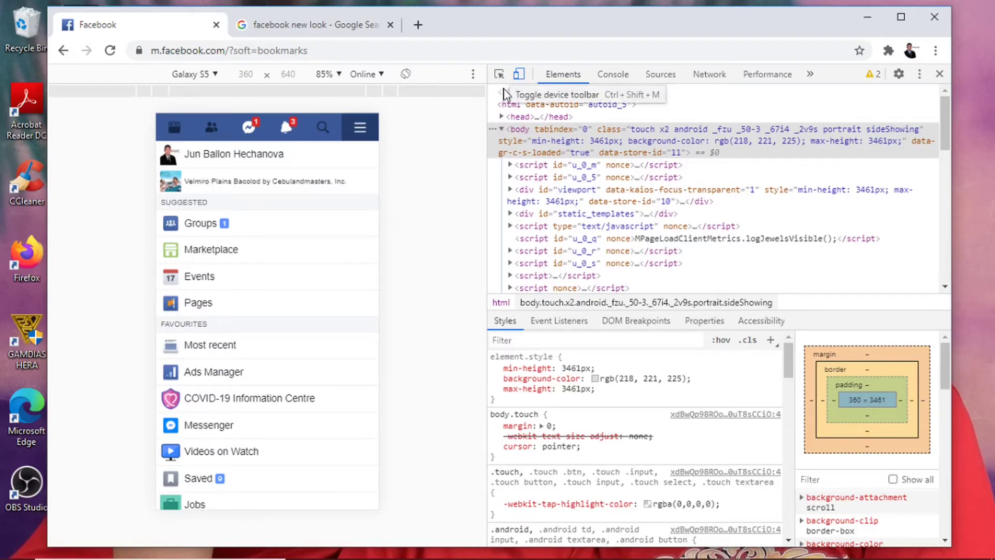
Close the developer tools and look through the menu list at full window width
{"action": "left_click", "coordinate": [939, 76]}
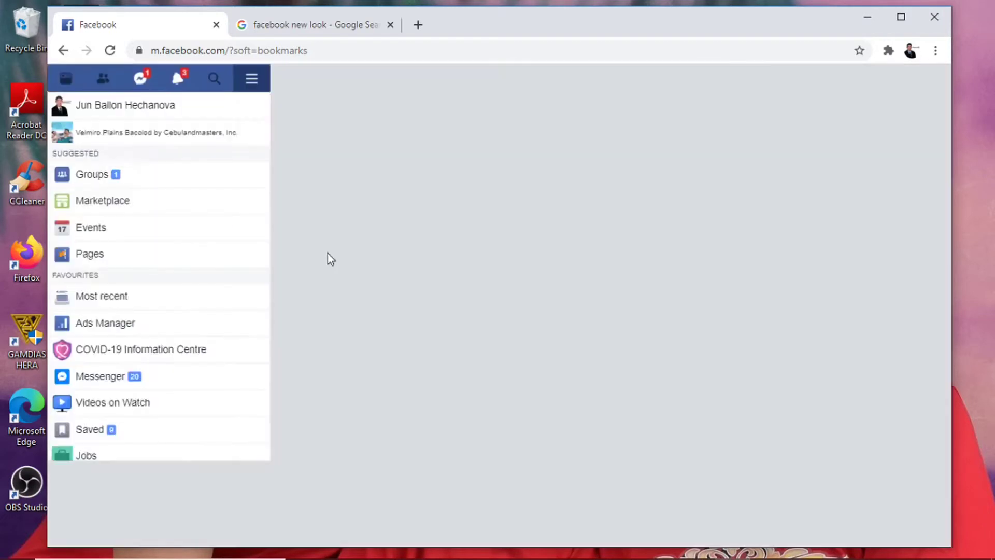
{"action": "scroll", "coordinate": [424, 414], "scroll_direction": "down", "scroll_amount": 1}
{"action": "scroll", "coordinate": [424, 415], "scroll_direction": "down", "scroll_amount": 15}
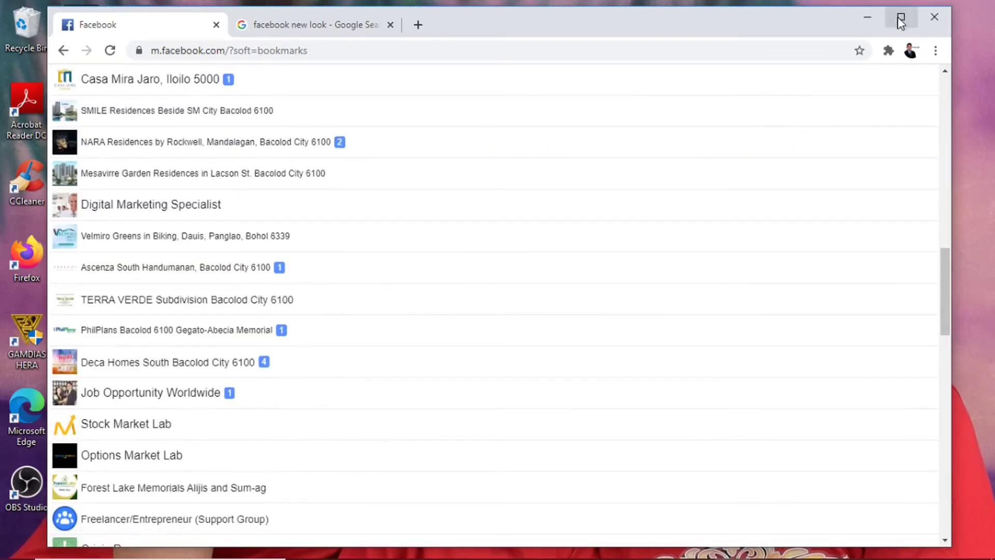
{"action": "scroll", "coordinate": [478, 405], "scroll_direction": "down", "scroll_amount": 8}
{"action": "scroll", "coordinate": [480, 409], "scroll_direction": "up", "scroll_amount": 20}
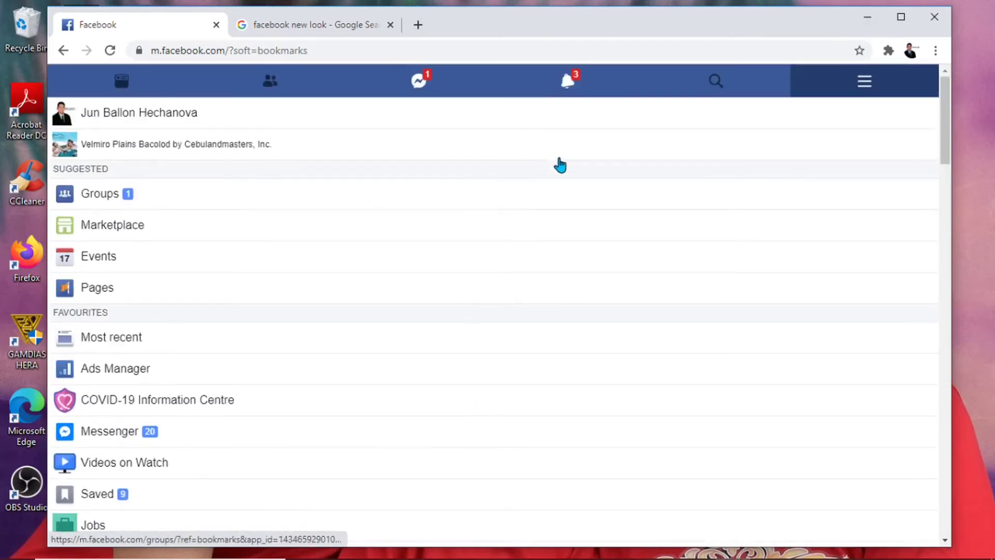
Reopen the developer tools and compare the menu page with device emulation on and off
{"action": "right_click", "coordinate": [561, 154]}
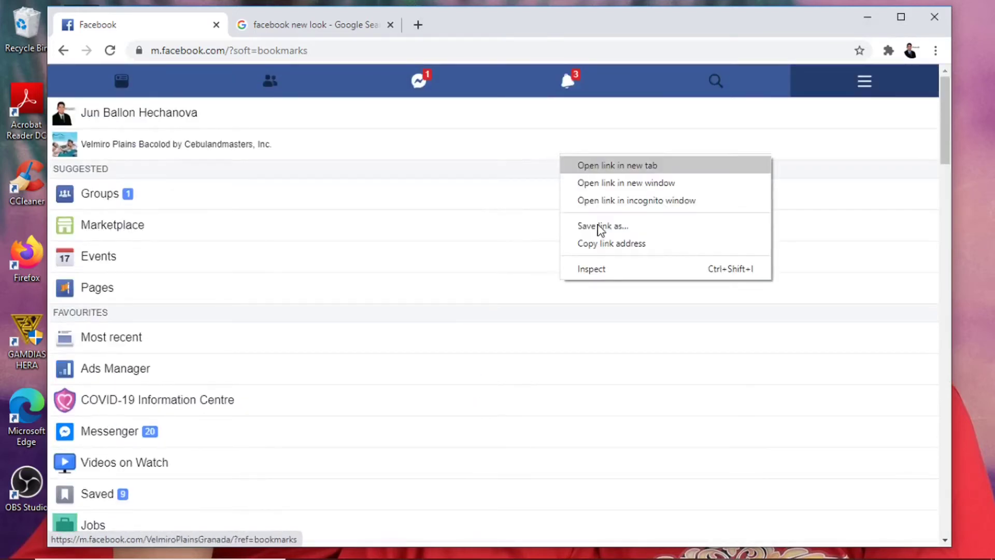
{"action": "left_click", "coordinate": [592, 275]}
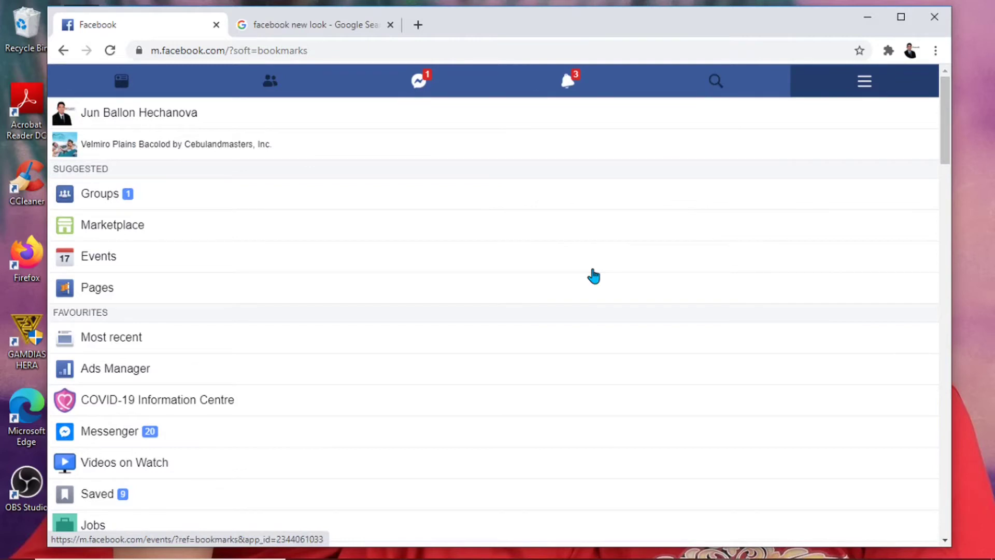
{"action": "key", "text": "ctrl+shift+i"}
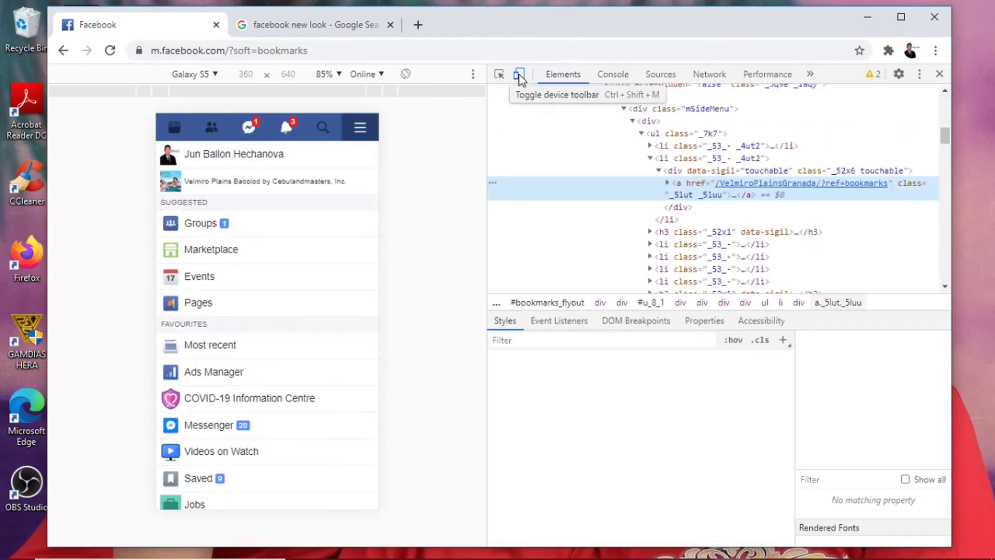
{"action": "left_click", "coordinate": [519, 75]}
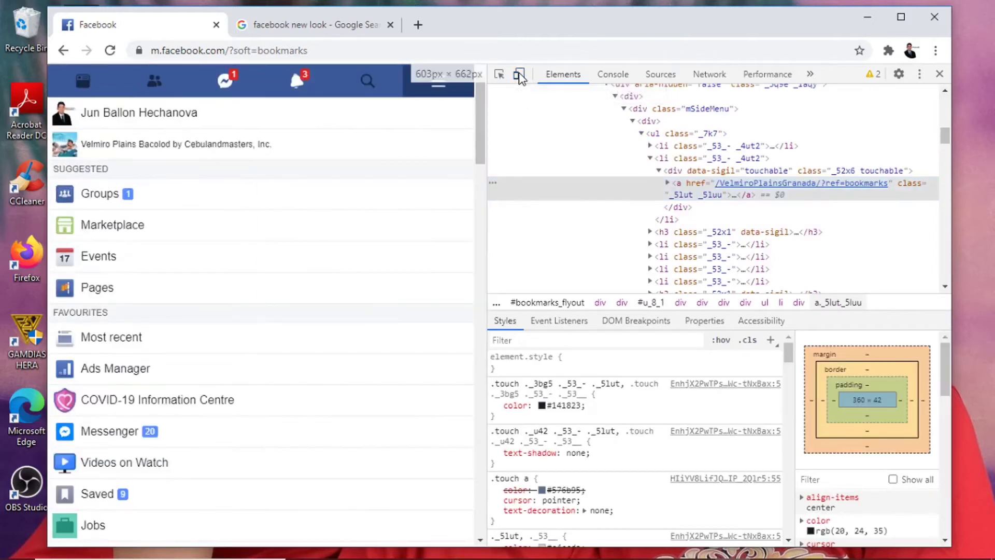
{"action": "left_click", "coordinate": [519, 75]}
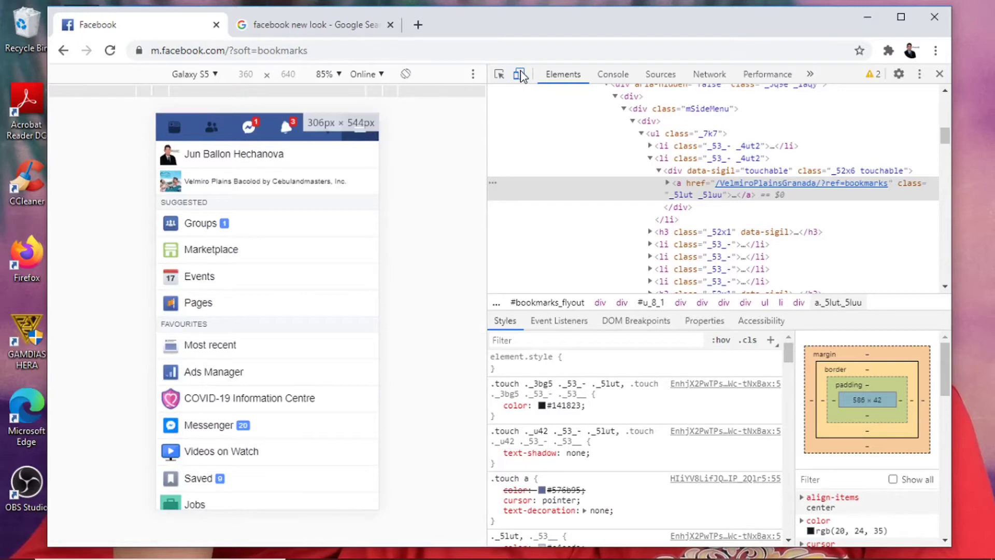
{"action": "left_click", "coordinate": [519, 76]}
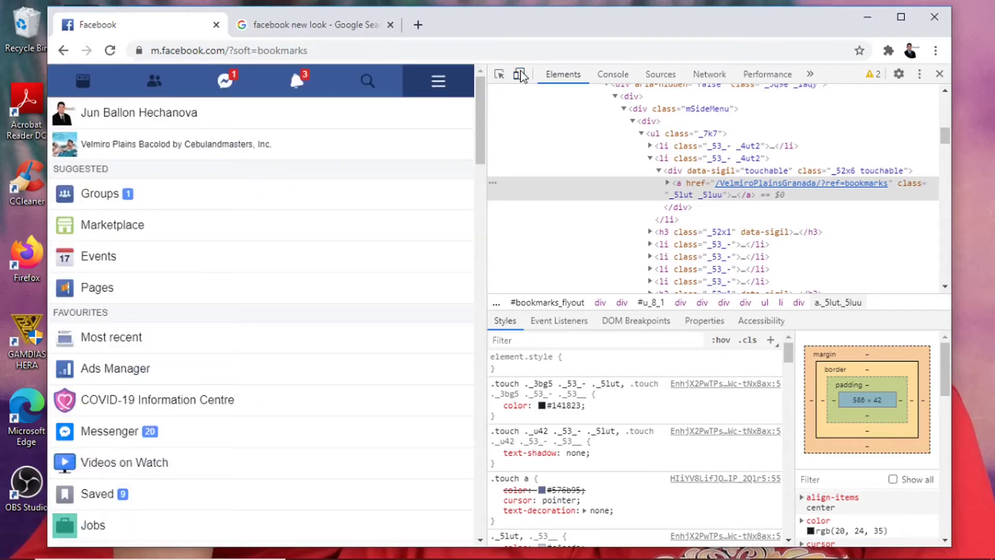
{"action": "left_click", "coordinate": [520, 75]}
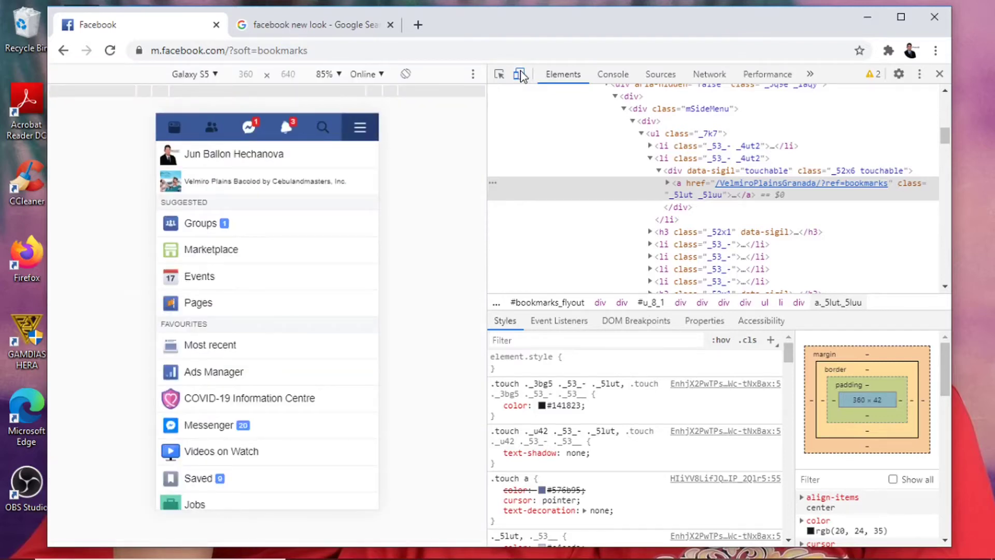
Reload the mobile menu page with device emulation off and close the developer tools
{"action": "left_click", "coordinate": [520, 75]}
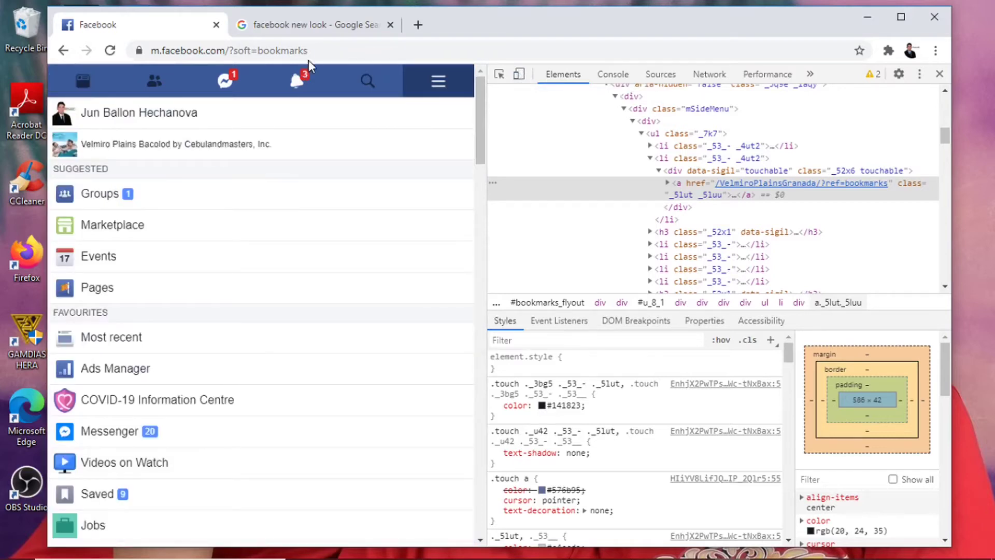
{"action": "left_click", "coordinate": [312, 52]}
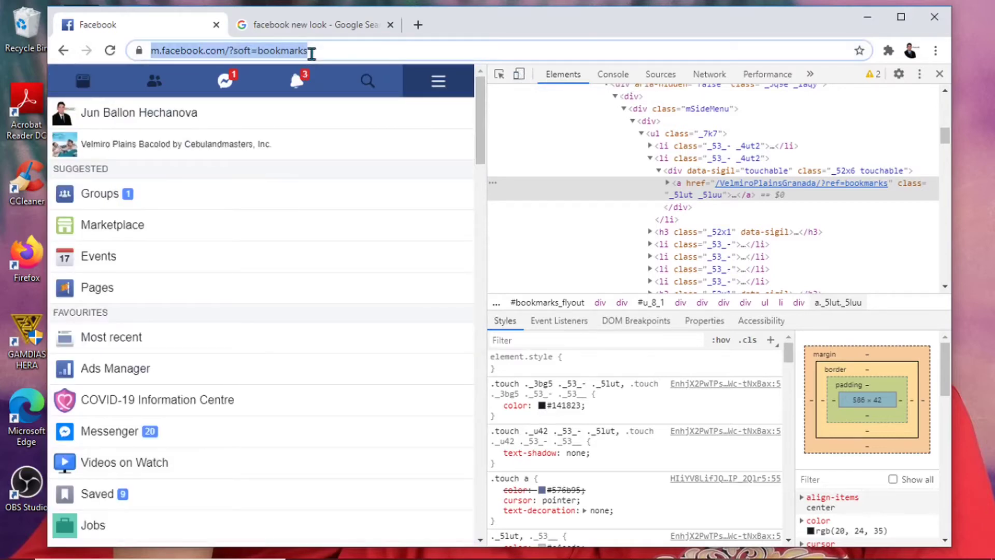
{"action": "key", "text": "Return"}
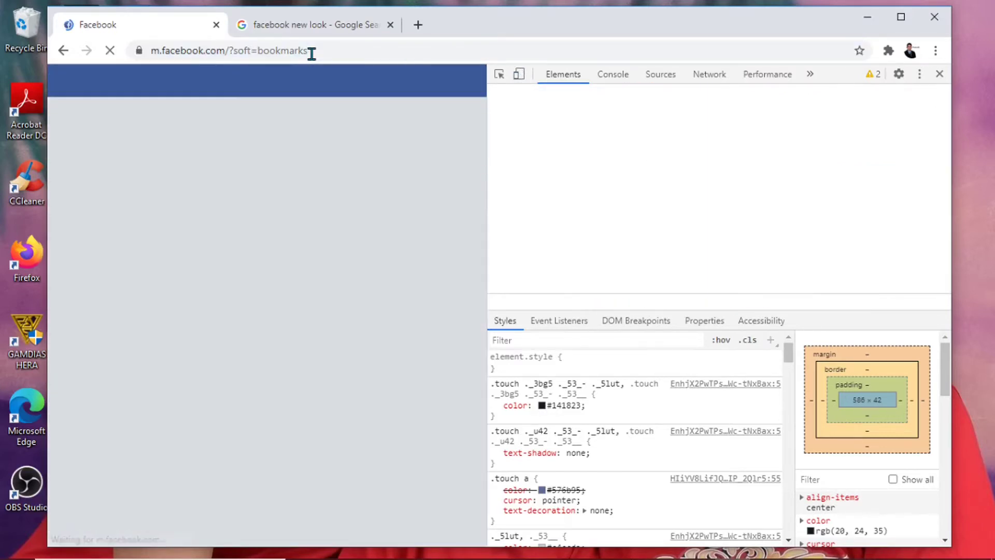
{"action": "left_click", "coordinate": [939, 74]}
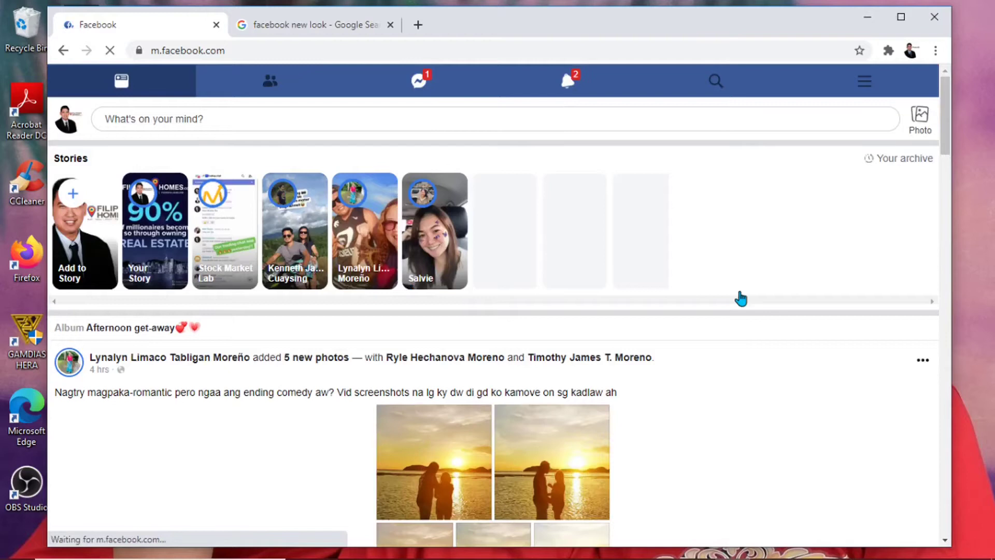
Inspect the mobile home feed again and show it in the Galaxy S5 device emulation
{"action": "right_click", "coordinate": [604, 206]}
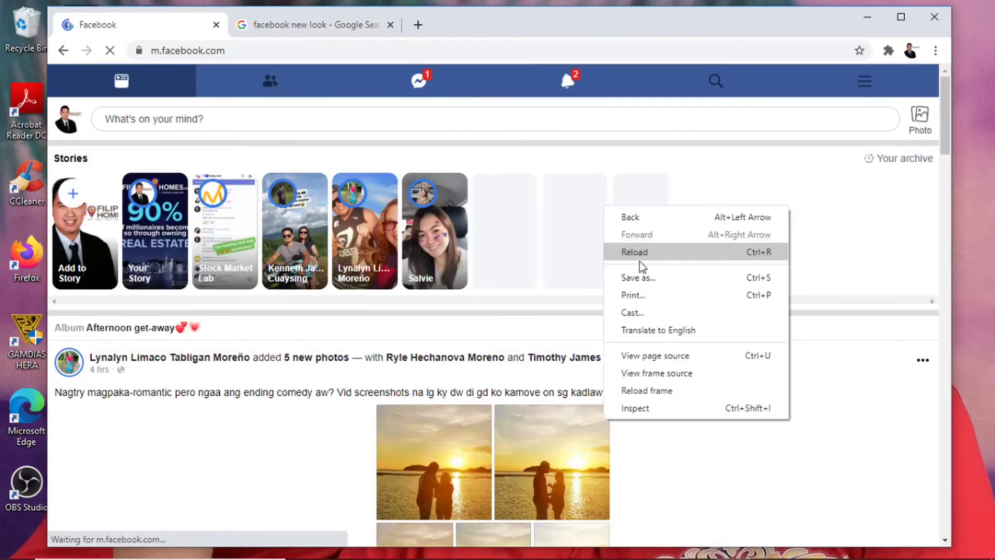
{"action": "left_click", "coordinate": [636, 409]}
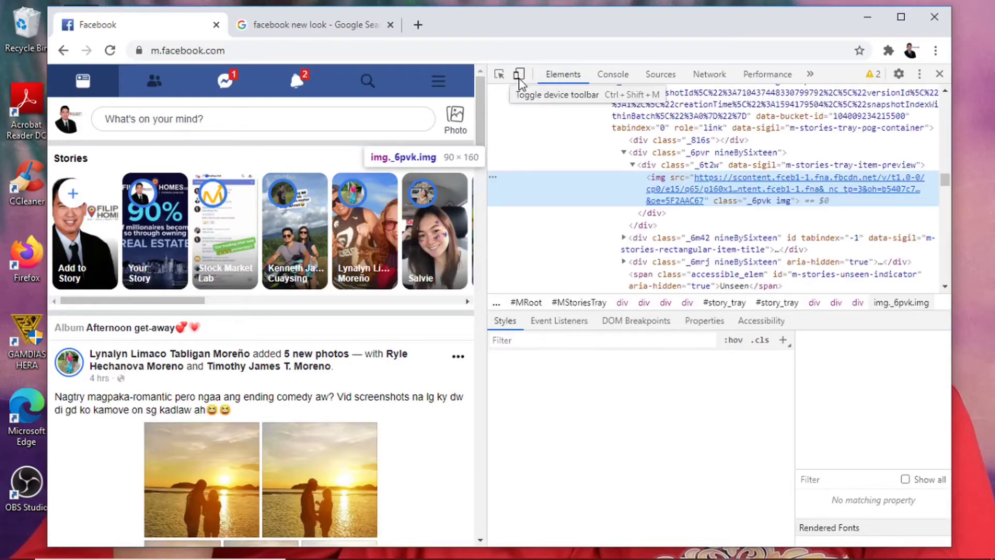
{"action": "left_click", "coordinate": [519, 74]}
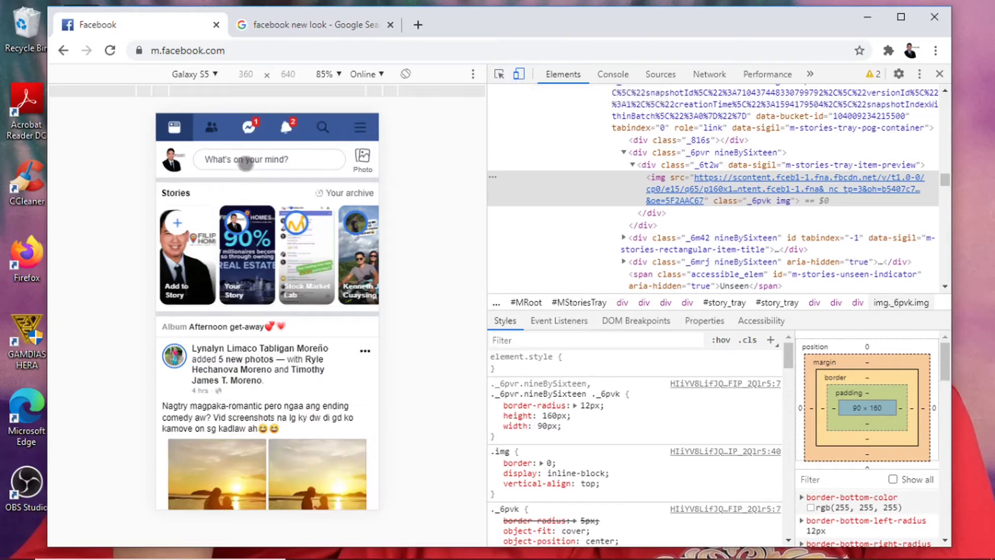
Reload m.facebook.com with device emulation off, and open the site's main menu outside the developer tools
{"action": "left_click", "coordinate": [519, 76]}
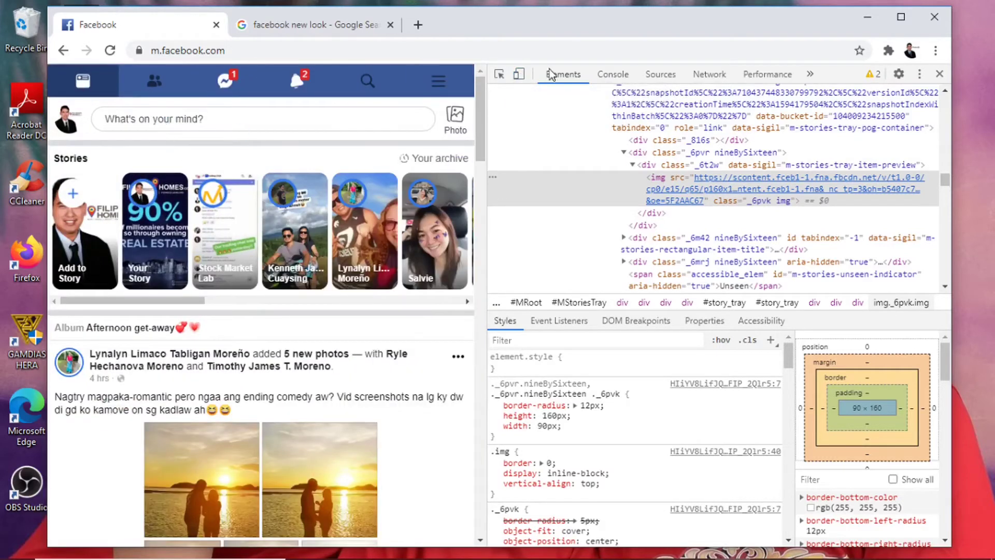
{"action": "left_click", "coordinate": [346, 50]}
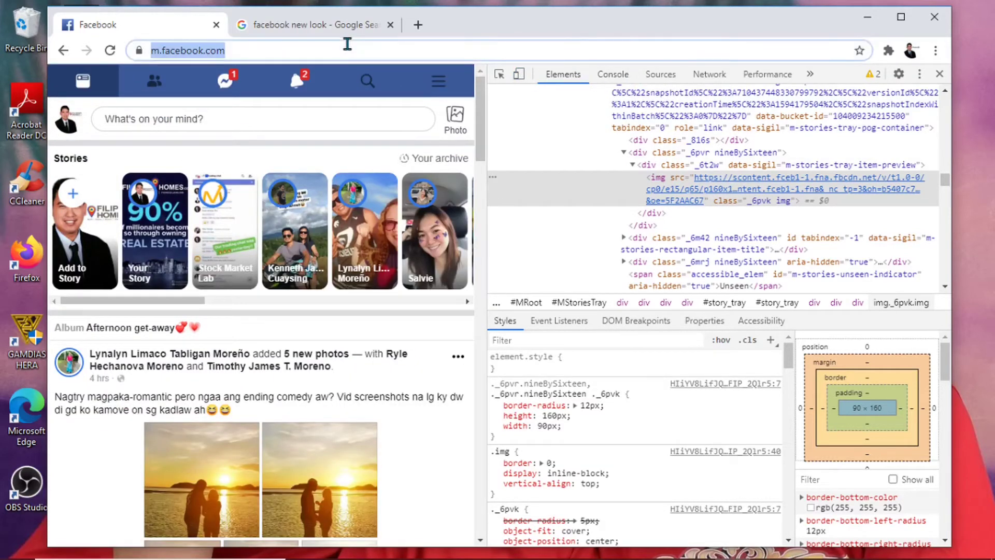
{"action": "key", "text": "Return"}
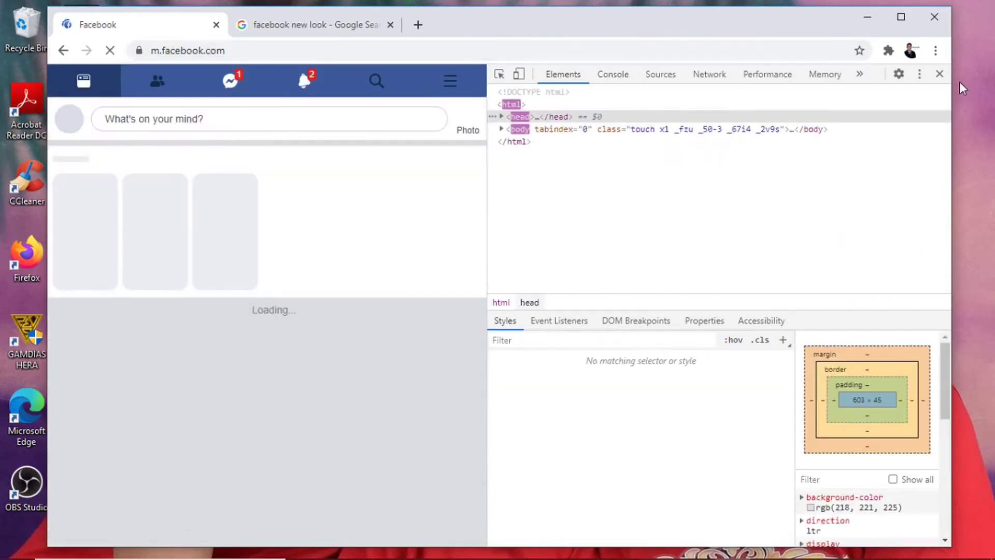
{"action": "key", "text": "F12"}
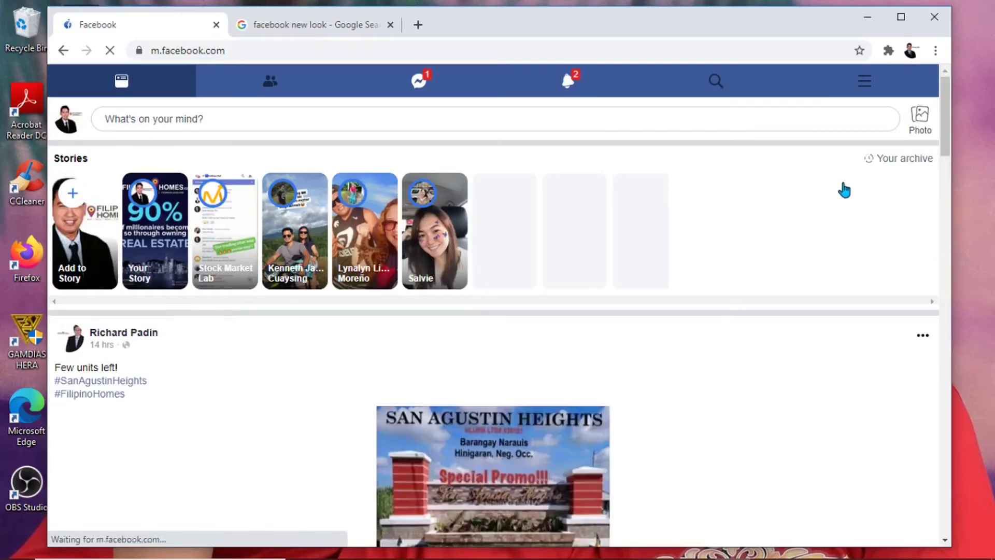
{"action": "left_click", "coordinate": [869, 85]}
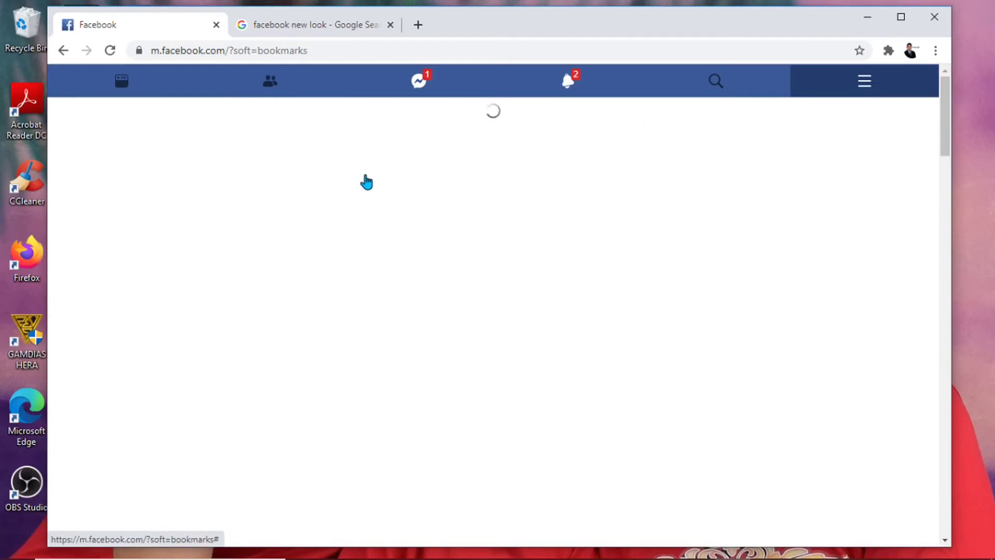
Open the desktop Facebook profile page in a new tab and switch the account to the new Facebook
{"action": "left_click", "coordinate": [416, 25]}
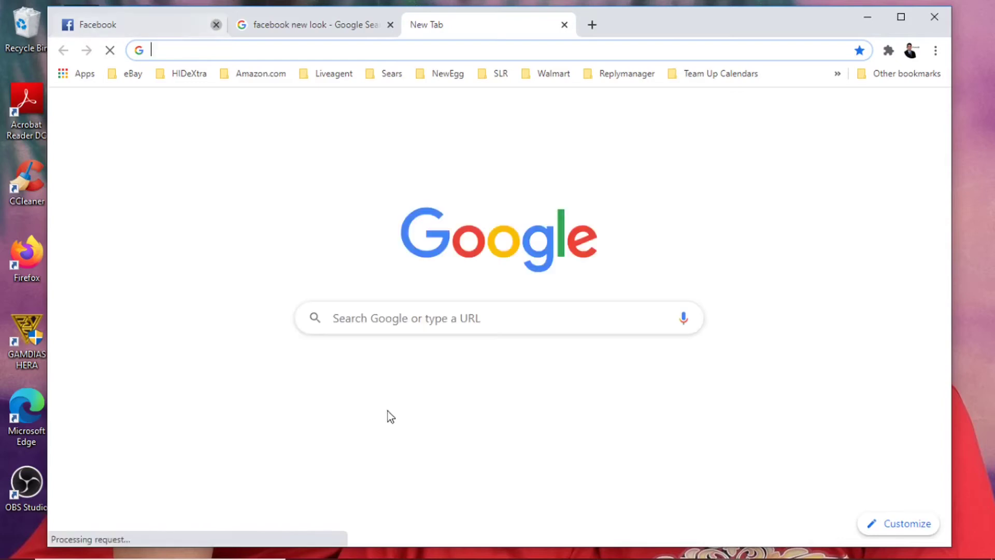
{"action": "left_click", "coordinate": [338, 387]}
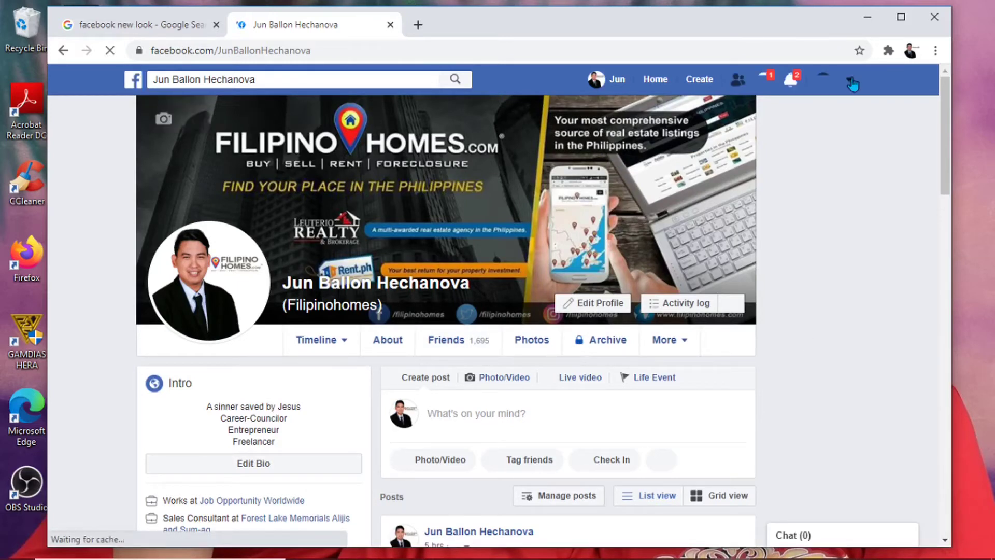
{"action": "left_click", "coordinate": [851, 82]}
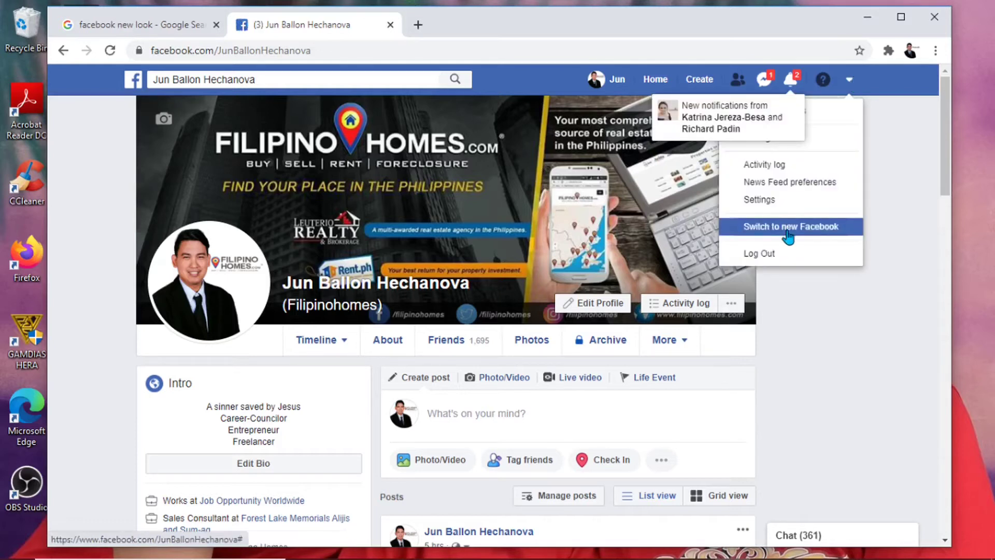
{"action": "left_click", "coordinate": [789, 235]}
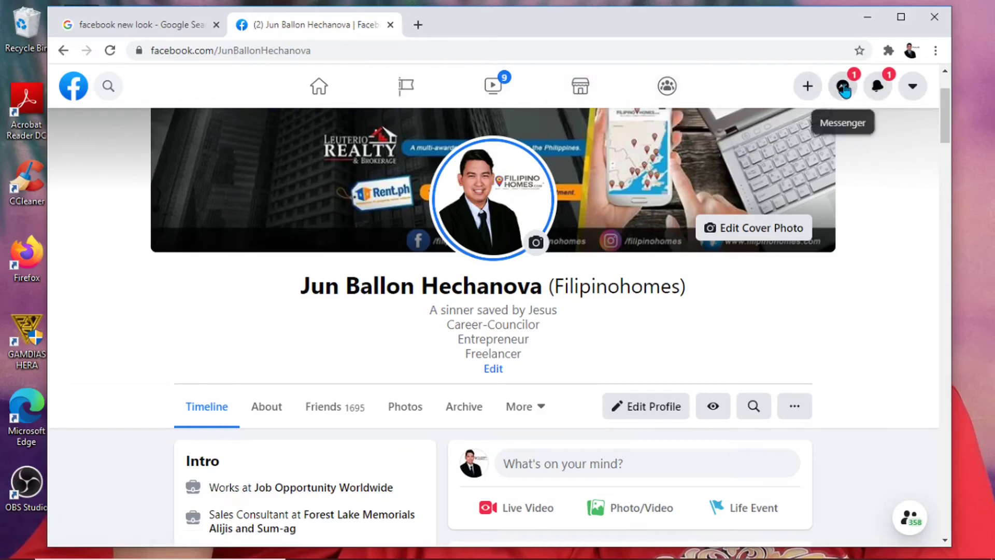
{"action": "scroll", "coordinate": [574, 434], "scroll_direction": "down", "scroll_amount": 2}
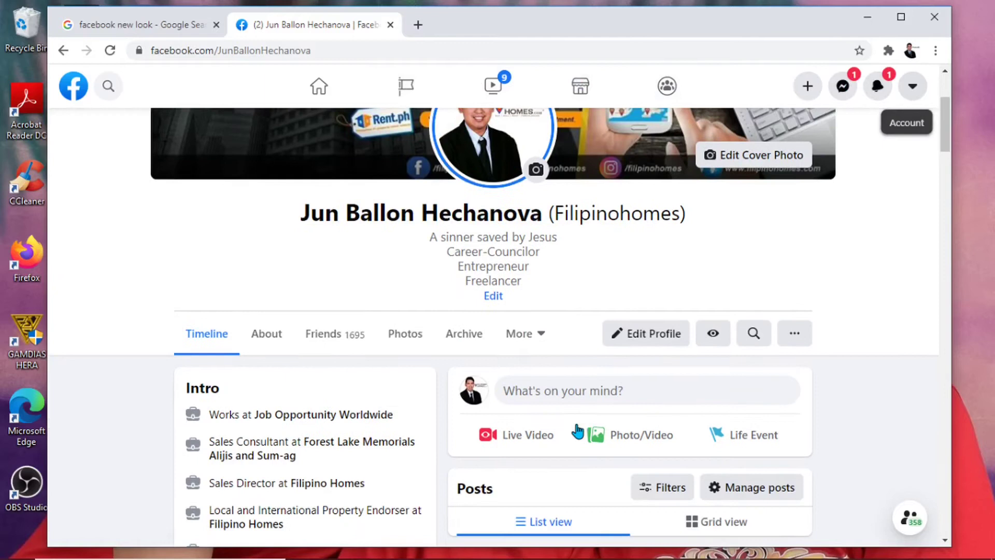
Look over the profile page in the new Facebook layout, from the cover photo through the intro details and posts
{"action": "scroll", "coordinate": [575, 430], "scroll_direction": "down", "scroll_amount": 4}
{"action": "scroll", "coordinate": [571, 428], "scroll_direction": "down", "scroll_amount": 3}
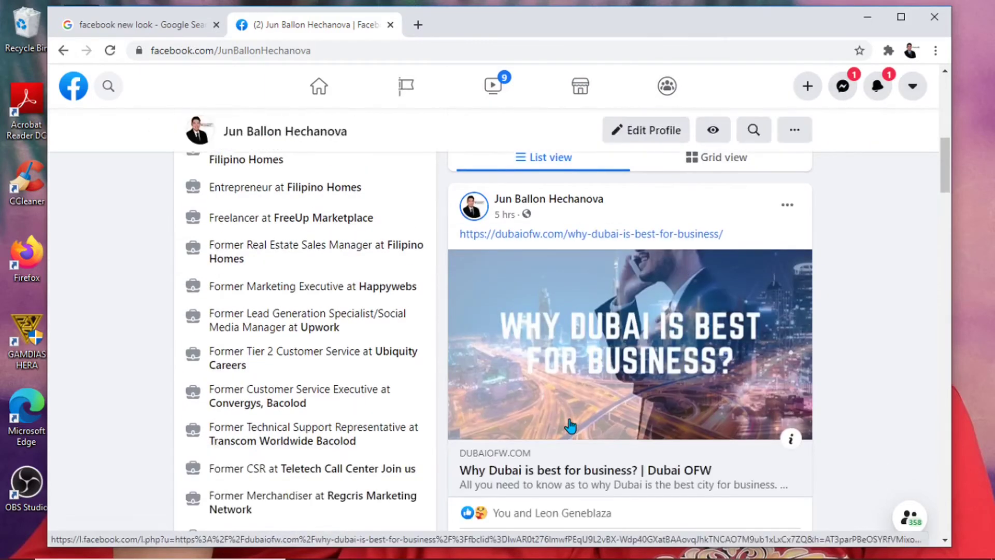
{"action": "scroll", "coordinate": [571, 428], "scroll_direction": "down", "scroll_amount": 5}
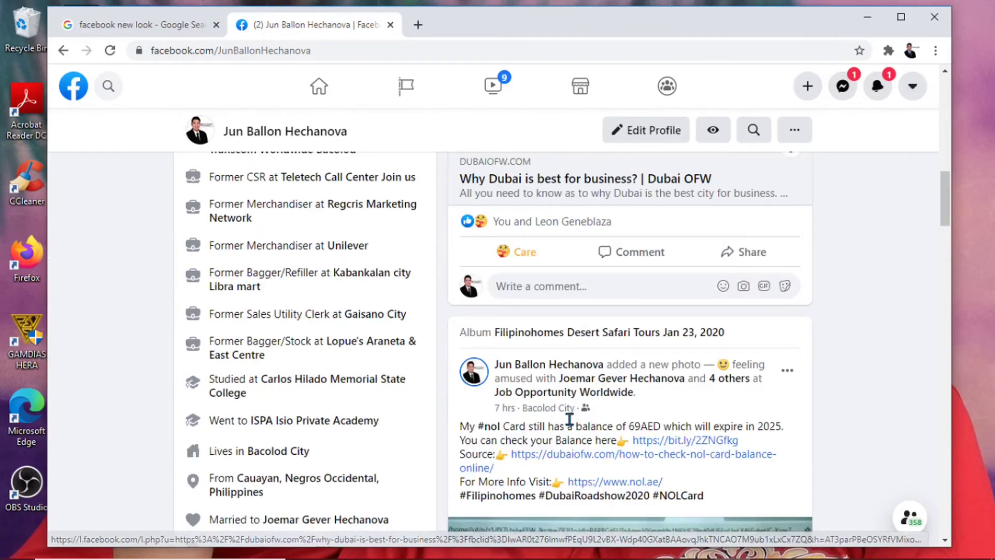
{"action": "scroll", "coordinate": [396, 424], "scroll_direction": "down", "scroll_amount": 11}
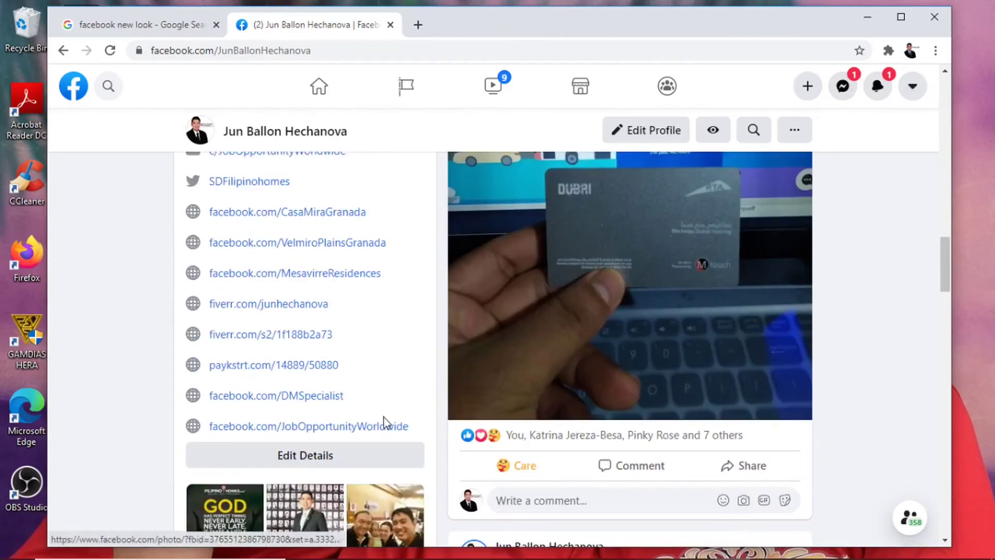
{"action": "scroll", "coordinate": [383, 419], "scroll_direction": "down", "scroll_amount": 6}
{"action": "scroll", "coordinate": [384, 423], "scroll_direction": "down", "scroll_amount": 2}
{"action": "scroll", "coordinate": [383, 422], "scroll_direction": "up", "scroll_amount": 20}
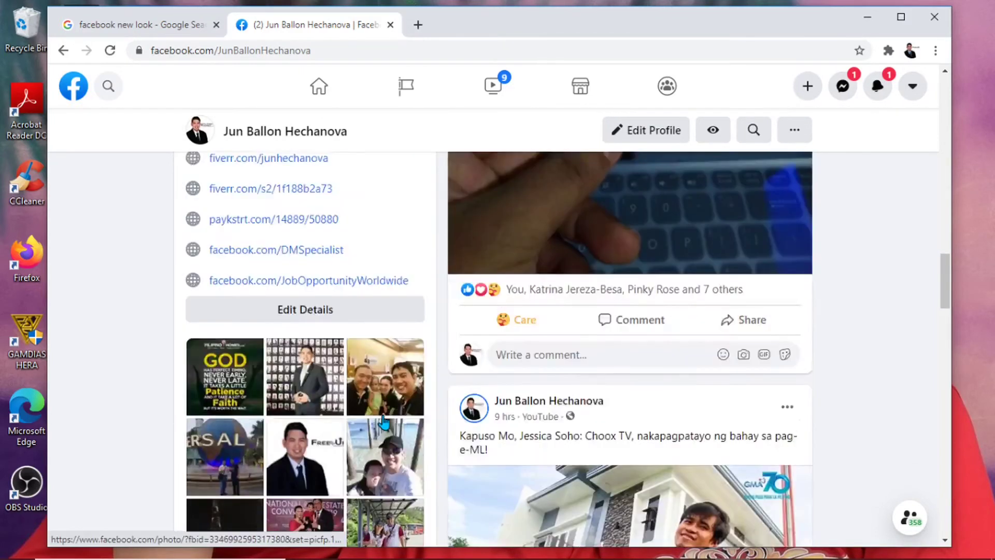
{"action": "scroll", "coordinate": [384, 416], "scroll_direction": "up", "scroll_amount": 1}
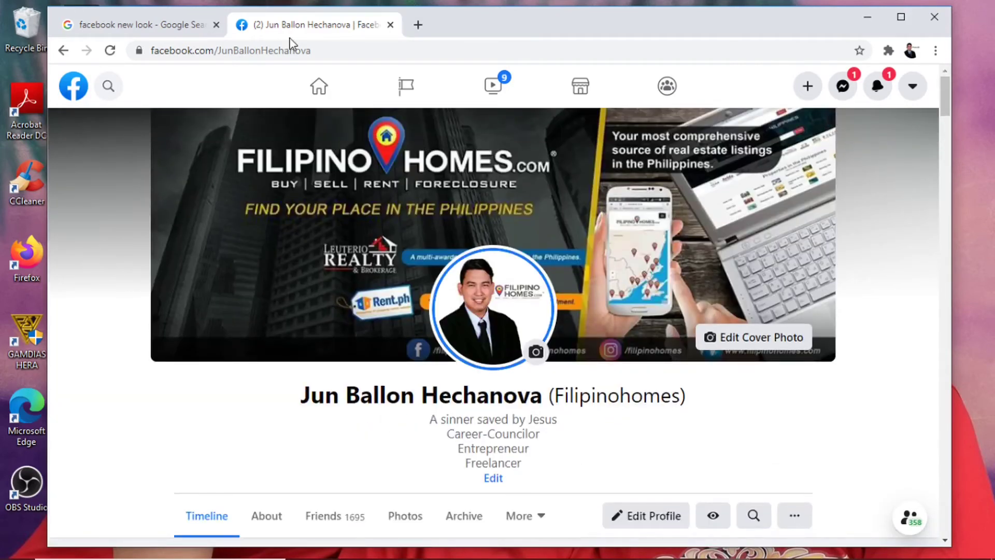
{"action": "scroll", "coordinate": [862, 359], "scroll_direction": "down", "scroll_amount": 5}
{"action": "scroll", "coordinate": [862, 359], "scroll_direction": "down", "scroll_amount": 15}
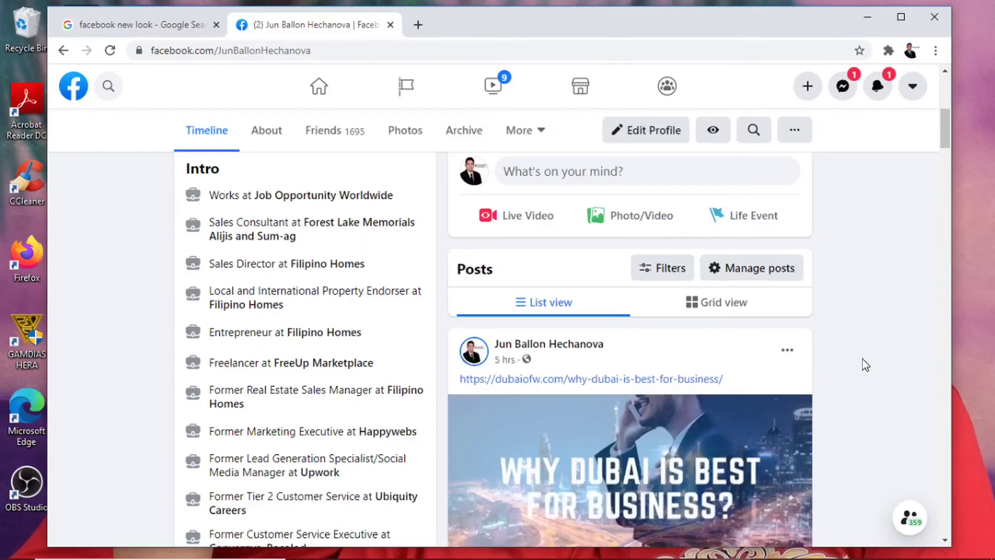
{"action": "scroll", "coordinate": [862, 358], "scroll_direction": "down", "scroll_amount": 5}
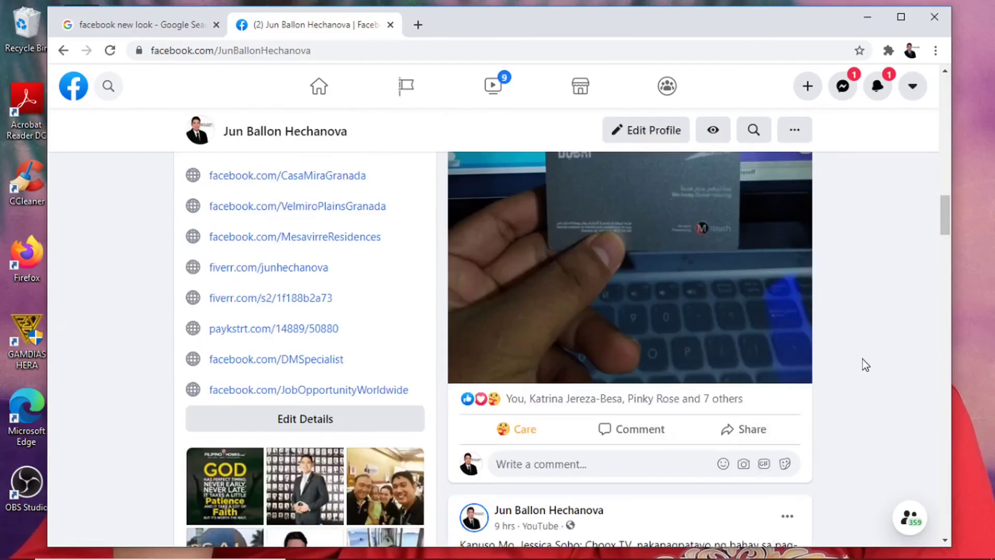
Turn on Dark mode for the new Facebook from the account options
{"action": "left_click", "coordinate": [798, 133]}
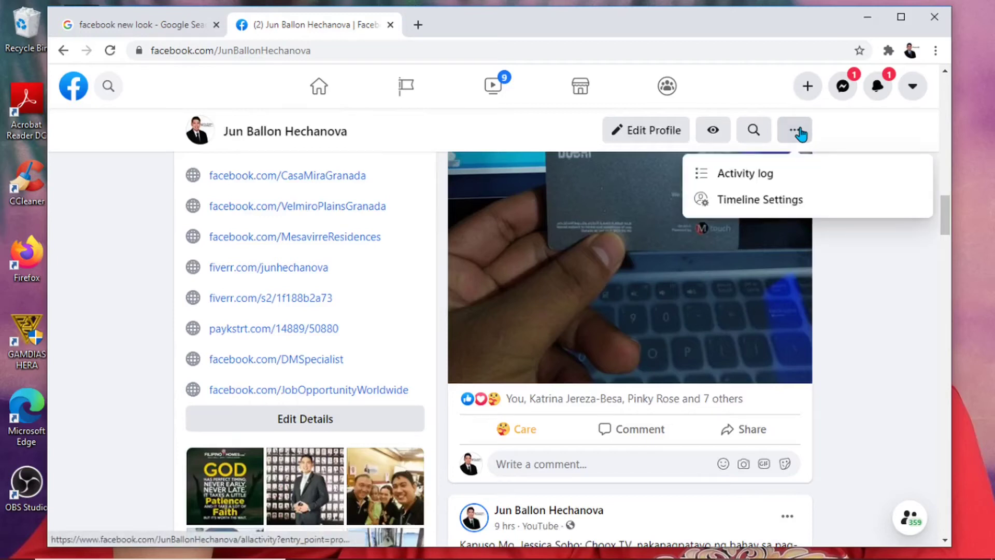
{"action": "left_click", "coordinate": [911, 89]}
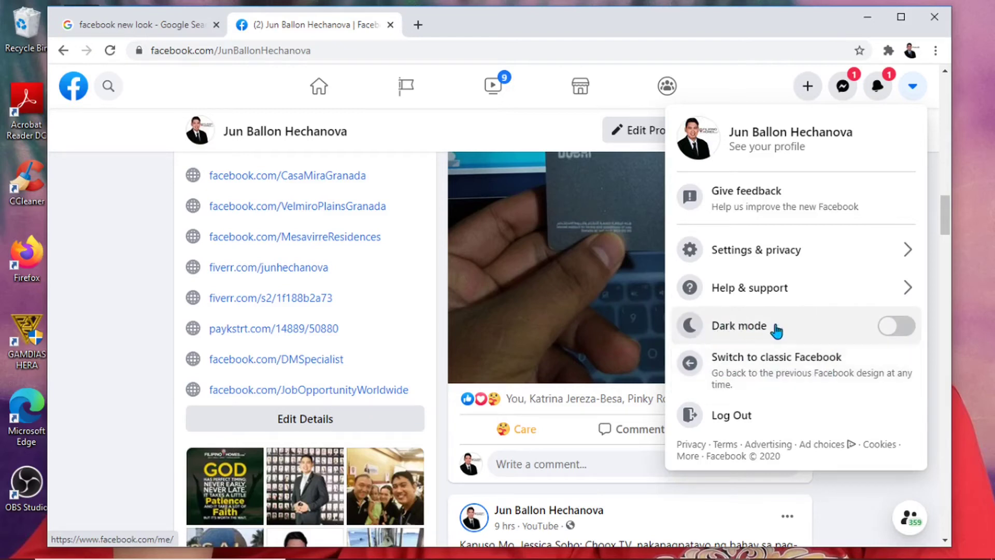
{"action": "left_click", "coordinate": [901, 329]}
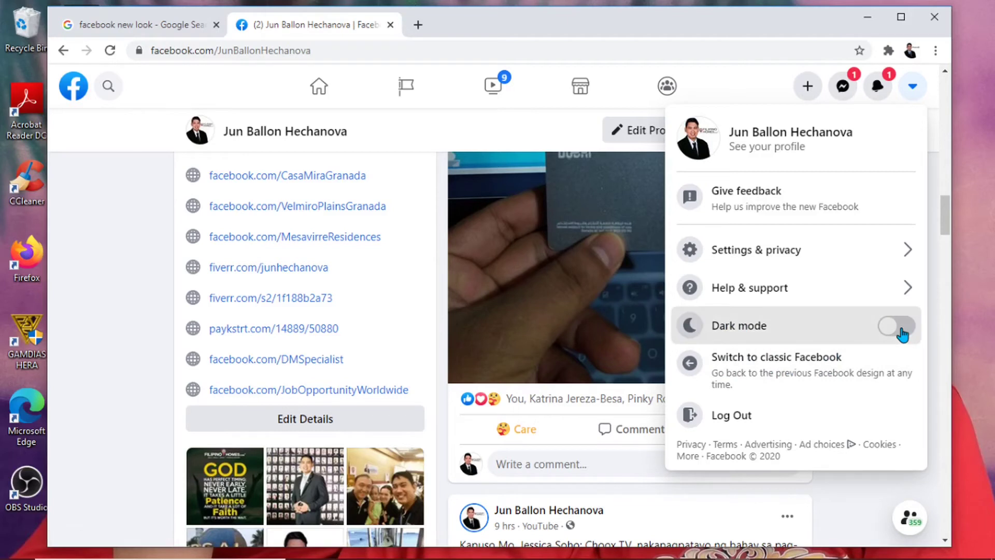
{"action": "left_click", "coordinate": [120, 351]}
Examine how the profile's posts, intro, photos, friends and life events look in dark mode
{"action": "scroll", "coordinate": [311, 357], "scroll_direction": "down", "scroll_amount": 5}
{"action": "scroll", "coordinate": [801, 358], "scroll_direction": "down", "scroll_amount": 6}
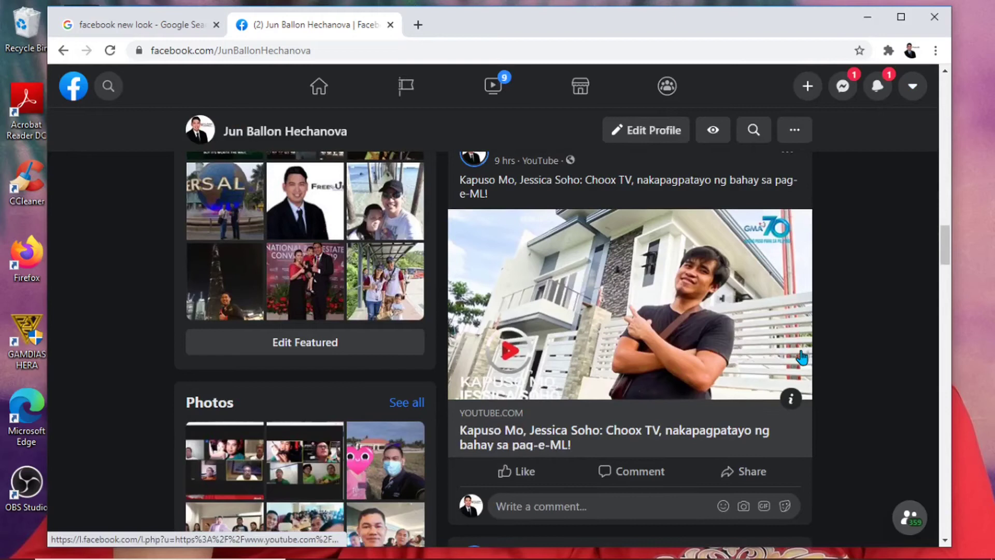
{"action": "scroll", "coordinate": [801, 350], "scroll_direction": "down", "scroll_amount": 4}
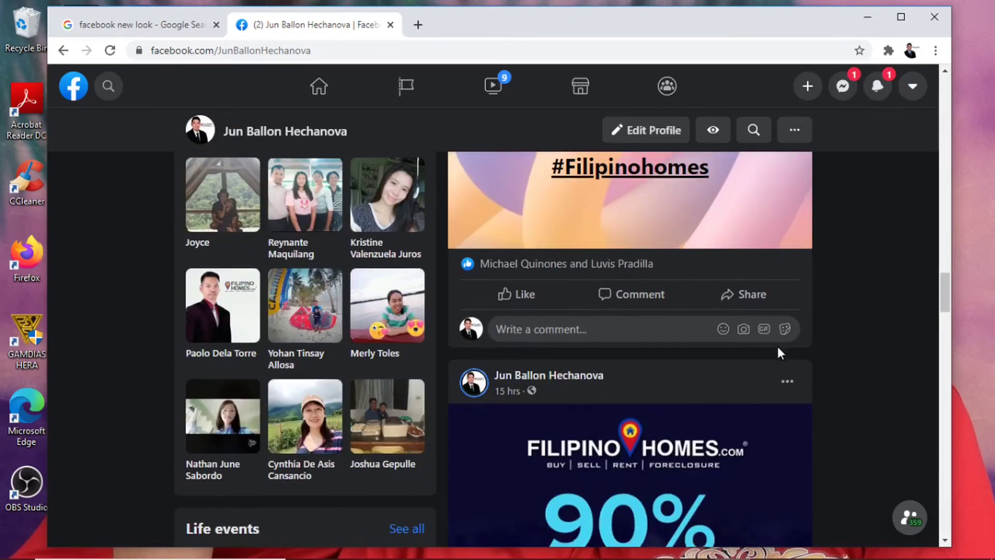
{"action": "scroll", "coordinate": [777, 348], "scroll_direction": "down", "scroll_amount": 2}
{"action": "scroll", "coordinate": [773, 348], "scroll_direction": "down", "scroll_amount": 6}
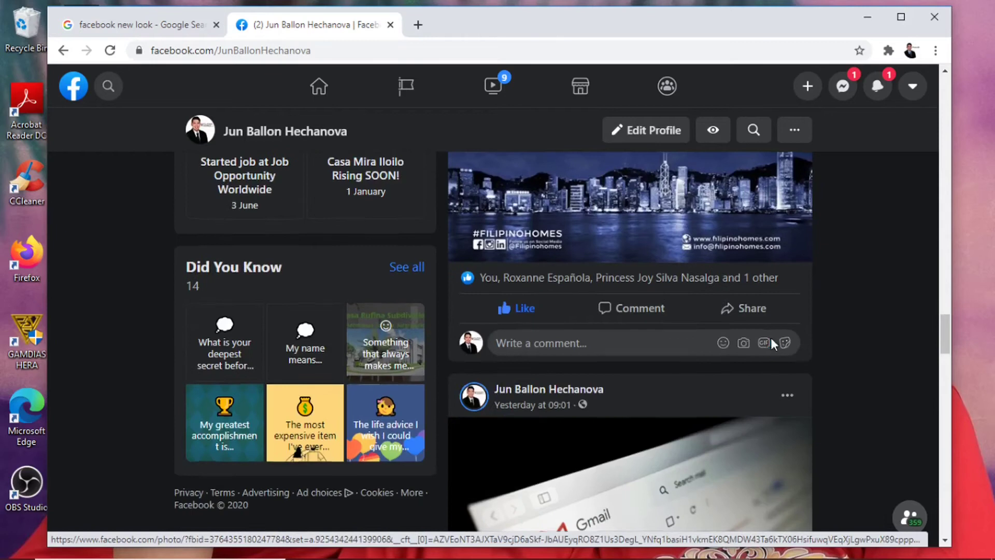
{"action": "scroll", "coordinate": [769, 339], "scroll_direction": "up", "scroll_amount": 11}
{"action": "scroll", "coordinate": [770, 337], "scroll_direction": "up", "scroll_amount": 12}
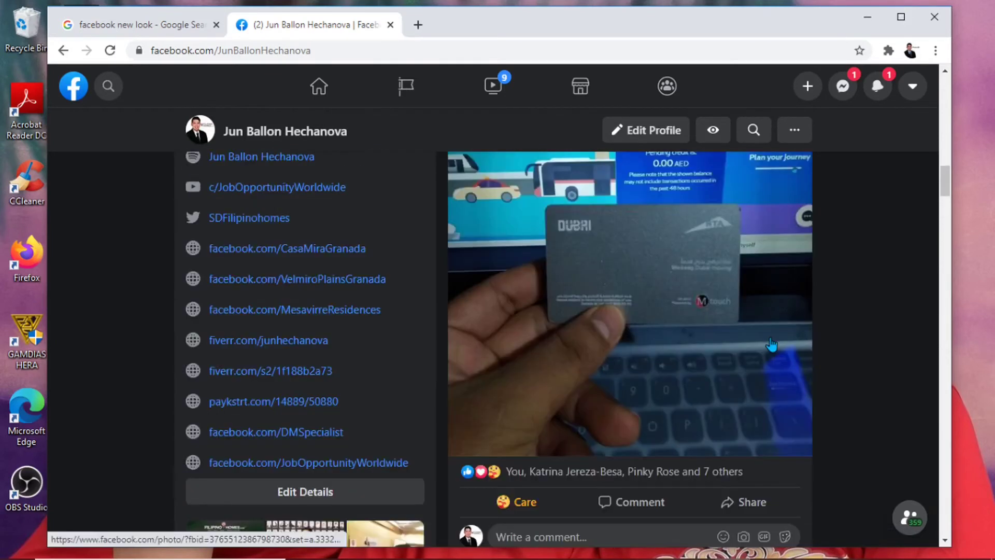
{"action": "scroll", "coordinate": [770, 342], "scroll_direction": "up", "scroll_amount": 10}
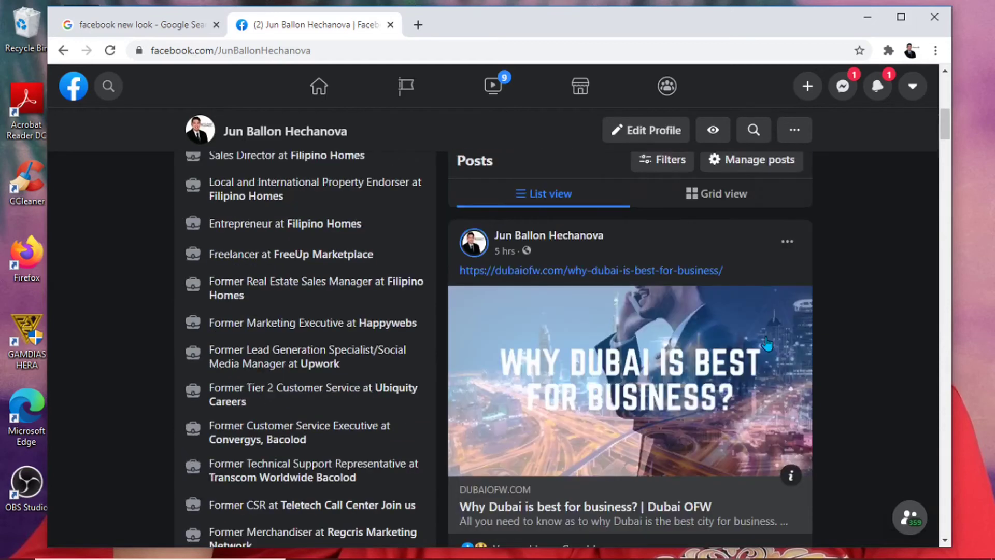
{"action": "scroll", "coordinate": [767, 343], "scroll_direction": "up", "scroll_amount": 10}
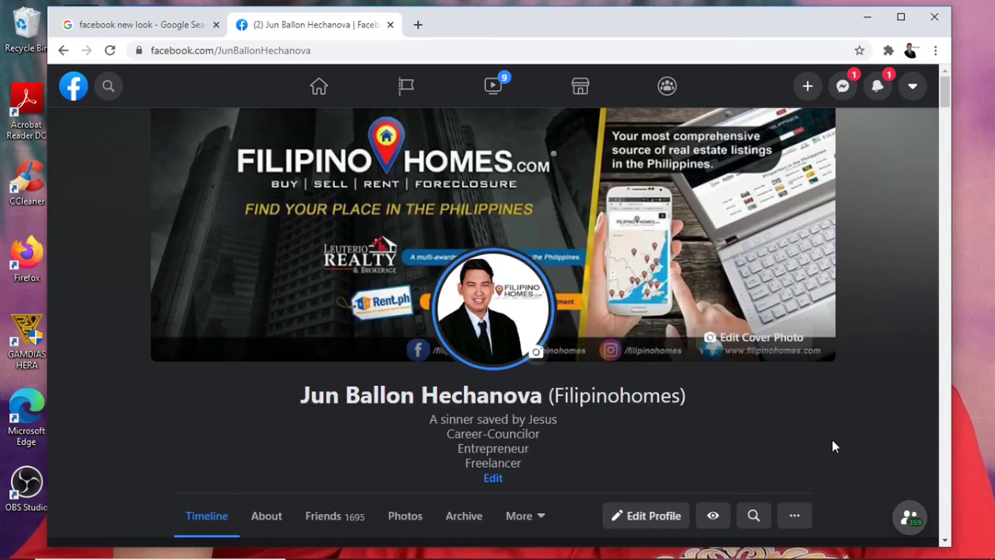
{"action": "scroll", "coordinate": [833, 446], "scroll_direction": "down", "scroll_amount": 7}
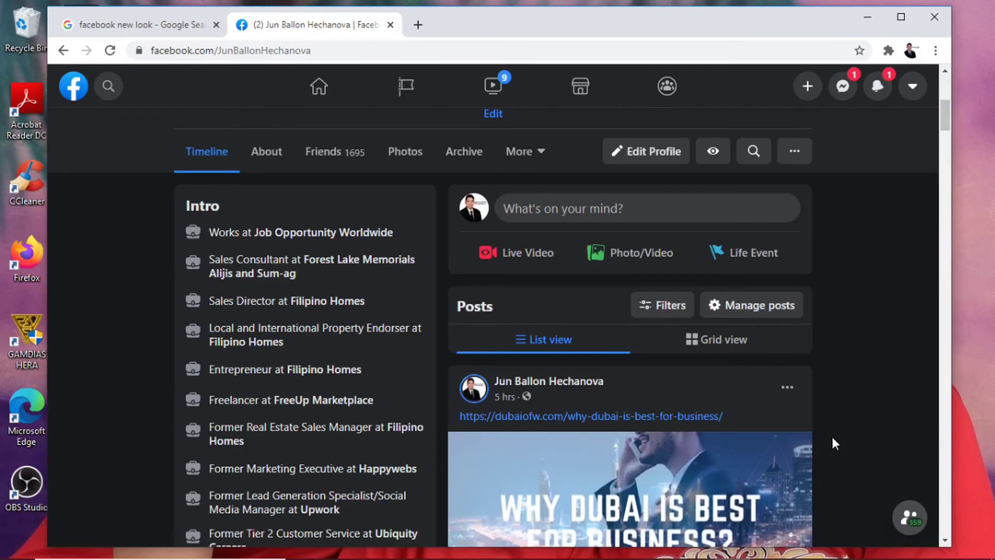
{"action": "scroll", "coordinate": [831, 437], "scroll_direction": "down", "scroll_amount": 5}
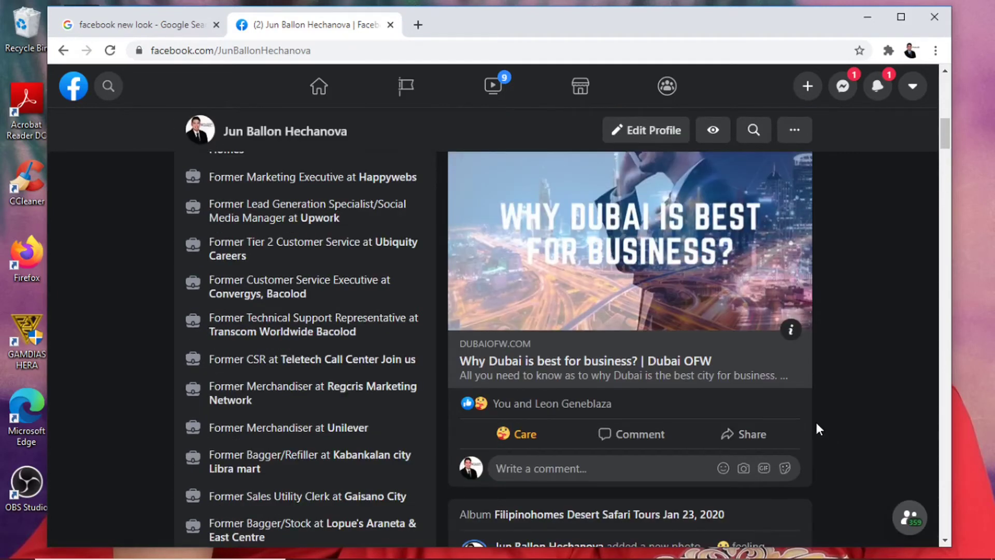
{"action": "scroll", "coordinate": [816, 423], "scroll_direction": "down", "scroll_amount": 3}
{"action": "scroll", "coordinate": [816, 424], "scroll_direction": "down", "scroll_amount": 5}
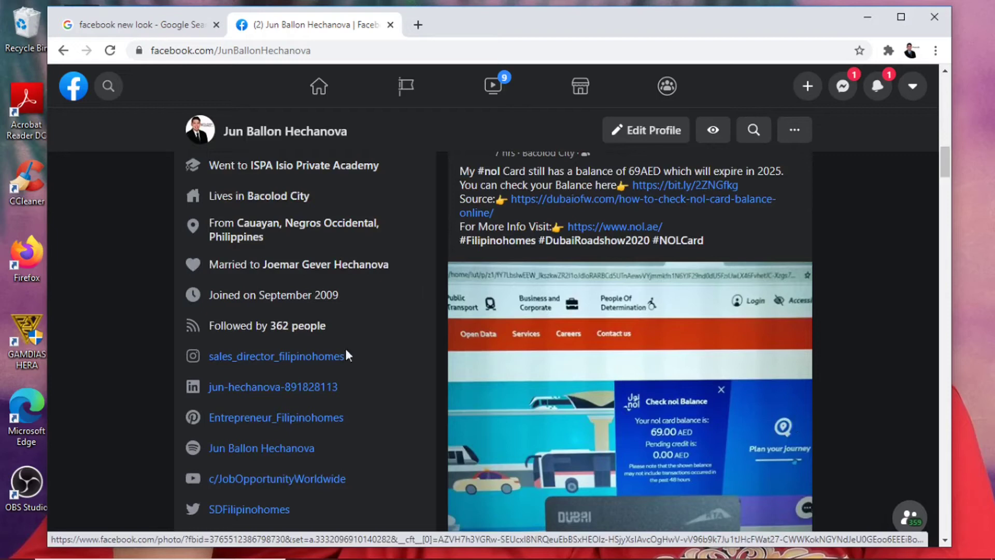
{"action": "scroll", "coordinate": [277, 406], "scroll_direction": "up", "scroll_amount": 15}
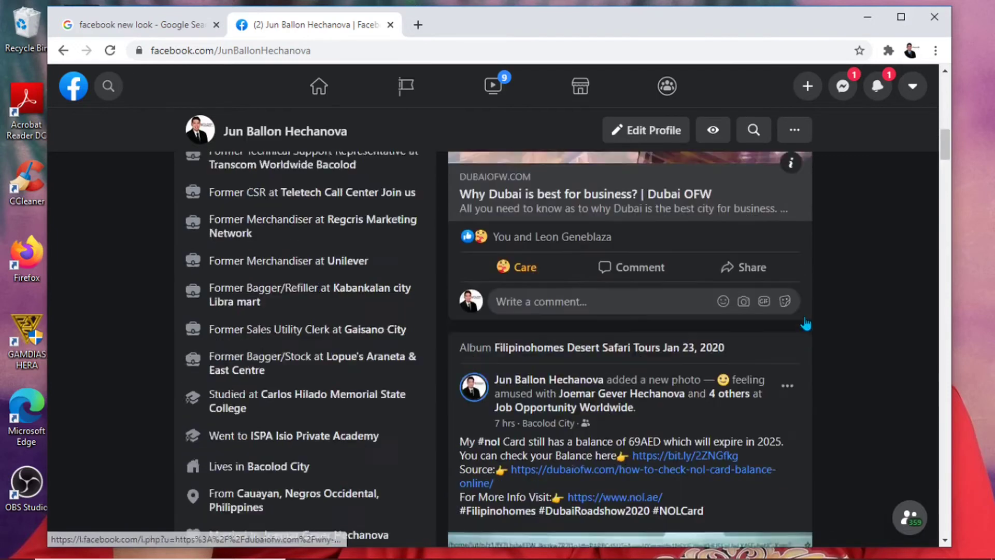
{"action": "scroll", "coordinate": [870, 337], "scroll_direction": "up", "scroll_amount": 2}
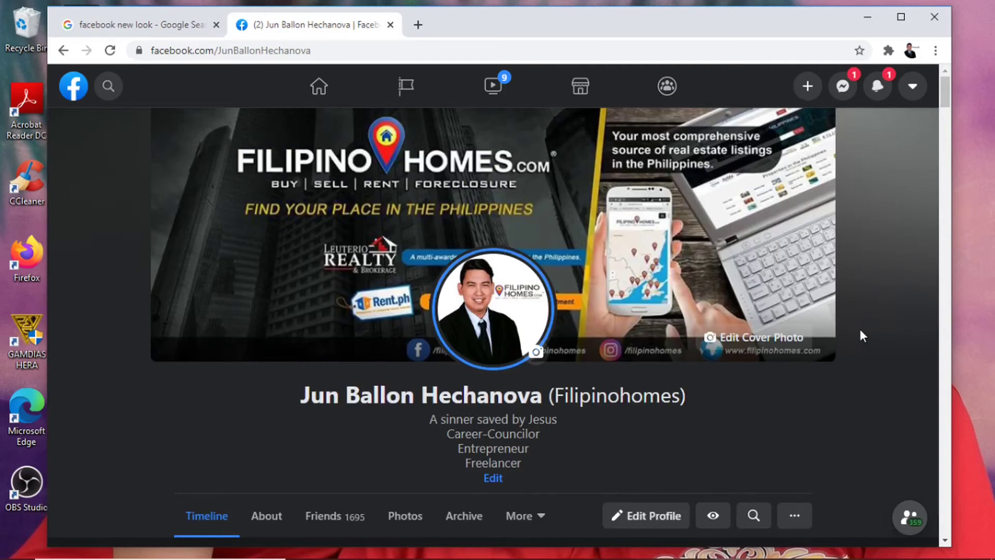
{"action": "scroll", "coordinate": [860, 331], "scroll_direction": "down", "scroll_amount": 10}
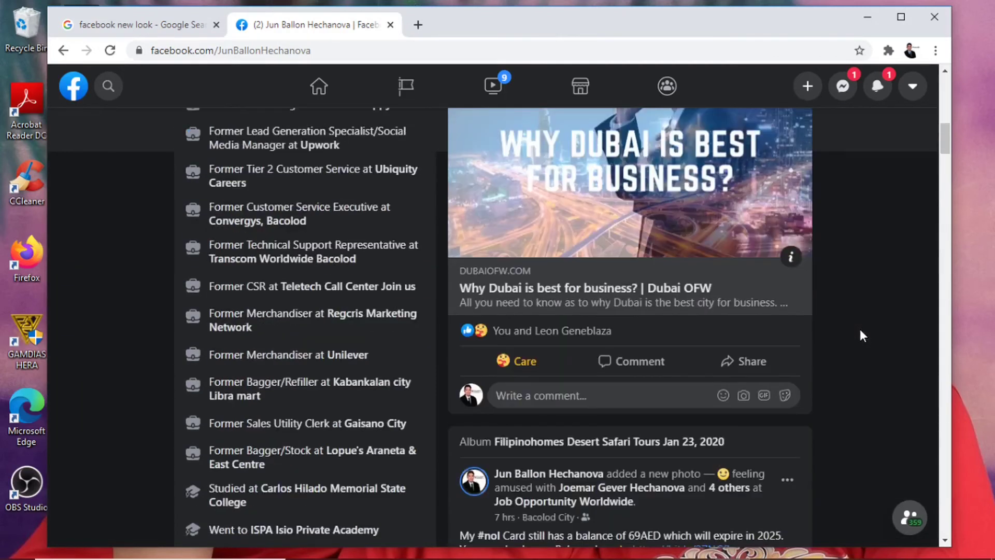
{"action": "scroll", "coordinate": [860, 330], "scroll_direction": "down", "scroll_amount": 5}
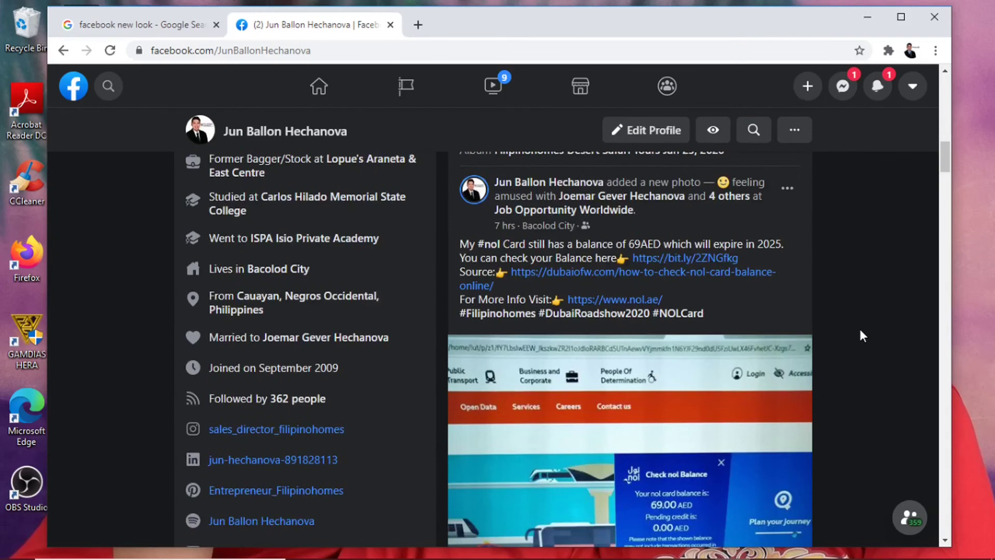
{"action": "scroll", "coordinate": [860, 336], "scroll_direction": "down", "scroll_amount": 10}
{"action": "scroll", "coordinate": [860, 335], "scroll_direction": "down", "scroll_amount": 1}
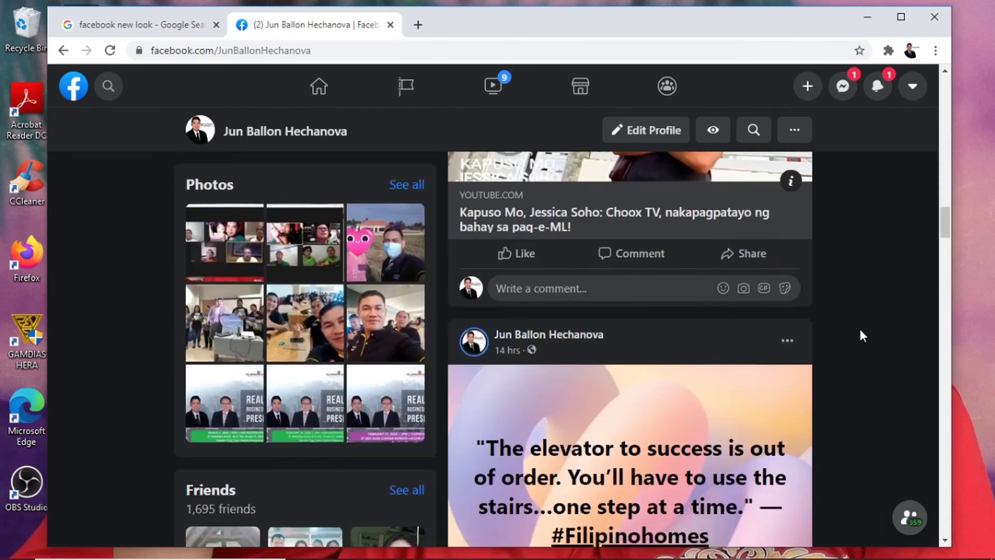
{"action": "scroll", "coordinate": [860, 331], "scroll_direction": "down", "scroll_amount": 12}
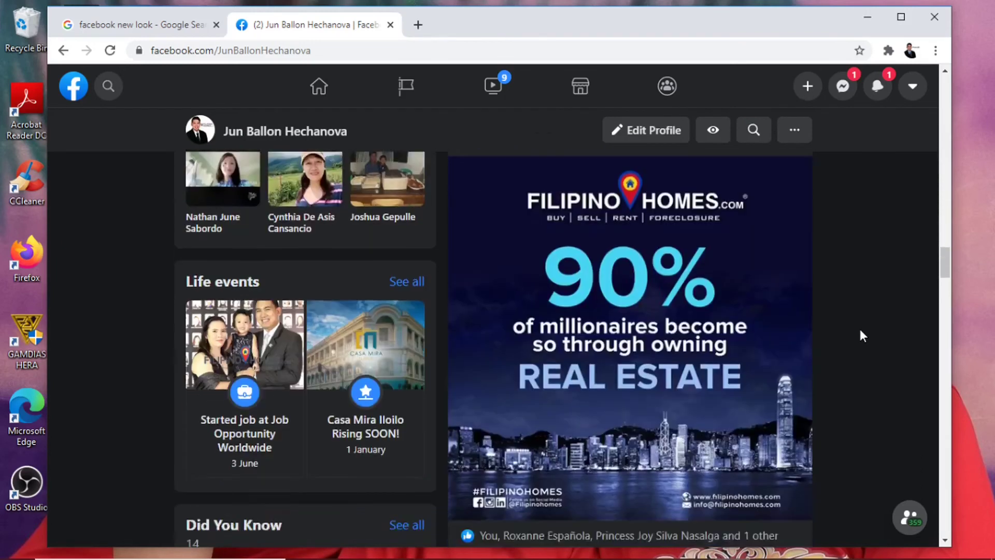
{"action": "scroll", "coordinate": [860, 330], "scroll_direction": "down", "scroll_amount": 5}
{"action": "scroll", "coordinate": [859, 329], "scroll_direction": "down", "scroll_amount": 10}
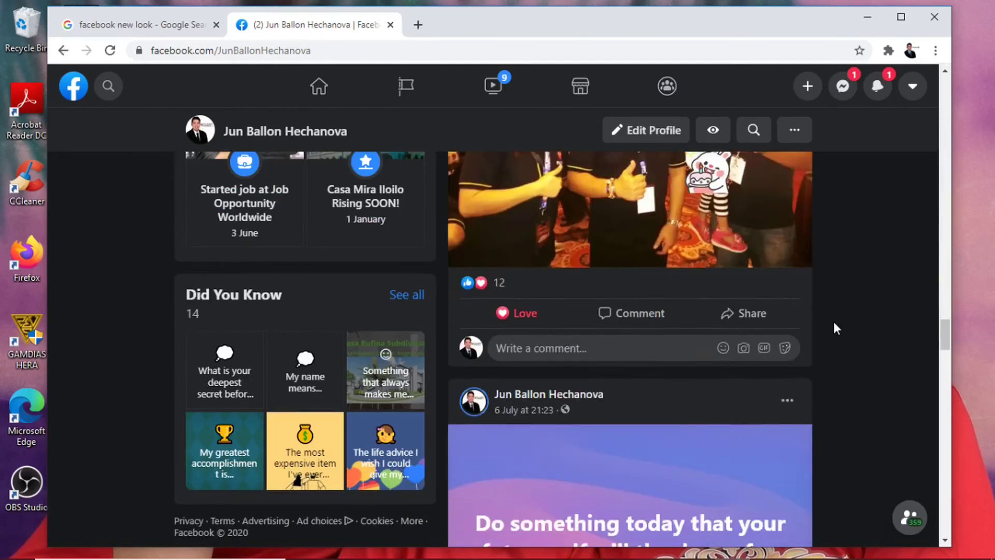
{"action": "scroll", "coordinate": [834, 324], "scroll_direction": "up", "scroll_amount": 15}
{"action": "scroll", "coordinate": [834, 326], "scroll_direction": "up", "scroll_amount": 10}
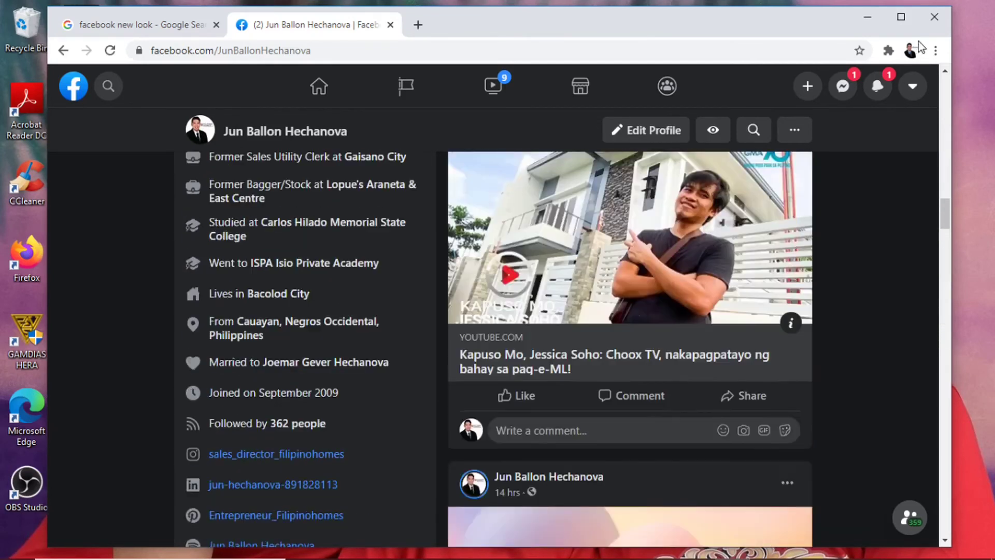
Switch the account back to classic Facebook and look over the profile page in that layout
{"action": "left_click", "coordinate": [912, 85]}
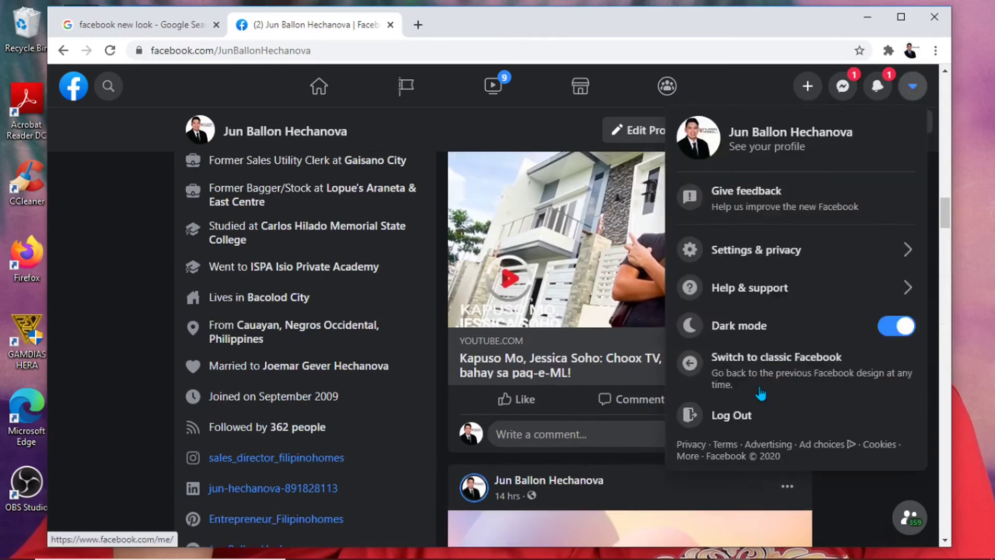
{"action": "left_click", "coordinate": [736, 372]}
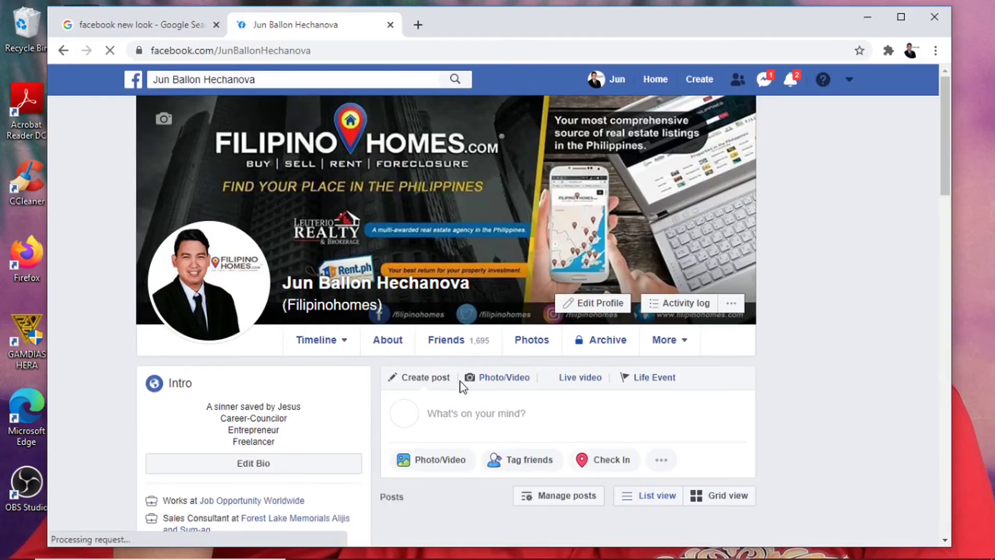
{"action": "scroll", "coordinate": [463, 386], "scroll_direction": "down", "scroll_amount": 15}
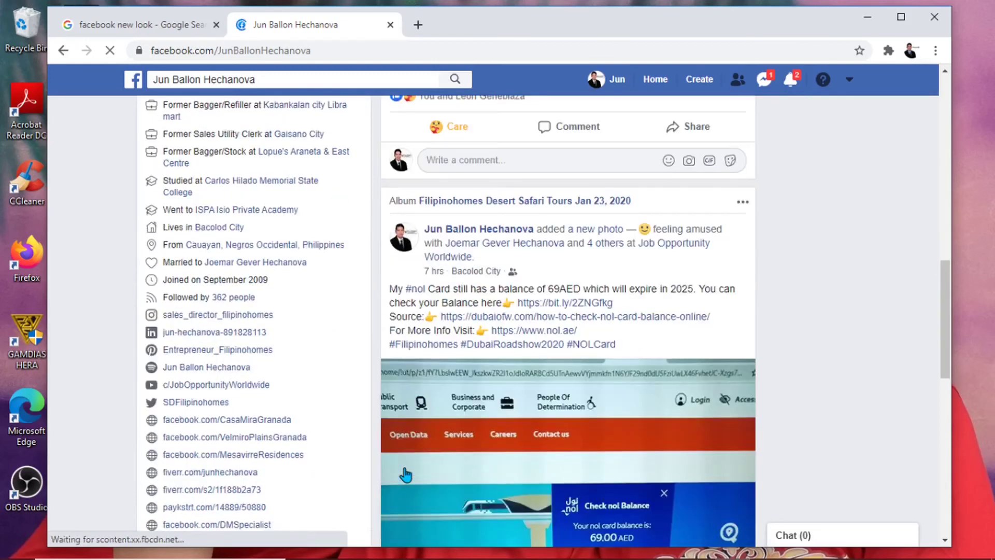
{"action": "scroll", "coordinate": [405, 475], "scroll_direction": "up", "scroll_amount": 15}
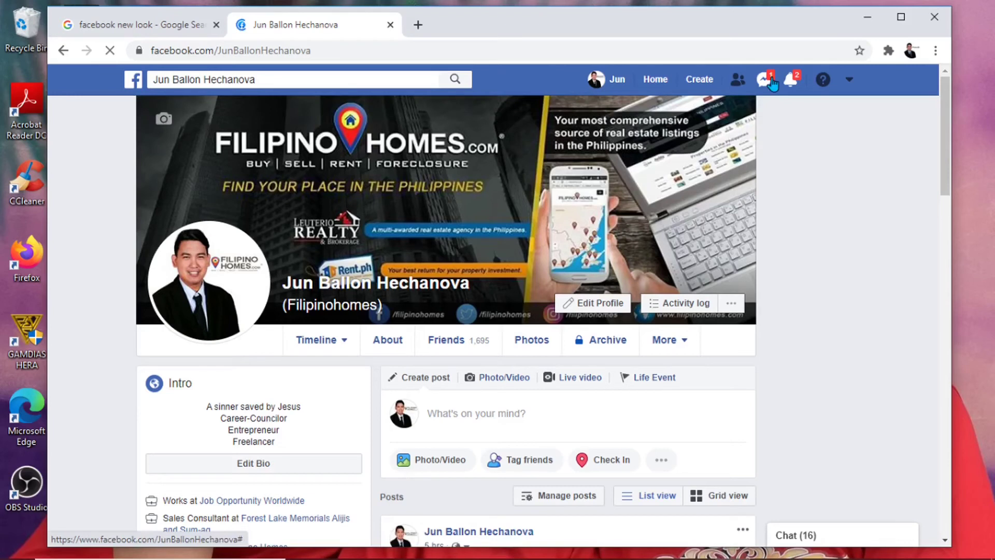
Switch the account from classic Facebook to the new Facebook again
{"action": "left_click", "coordinate": [765, 79]}
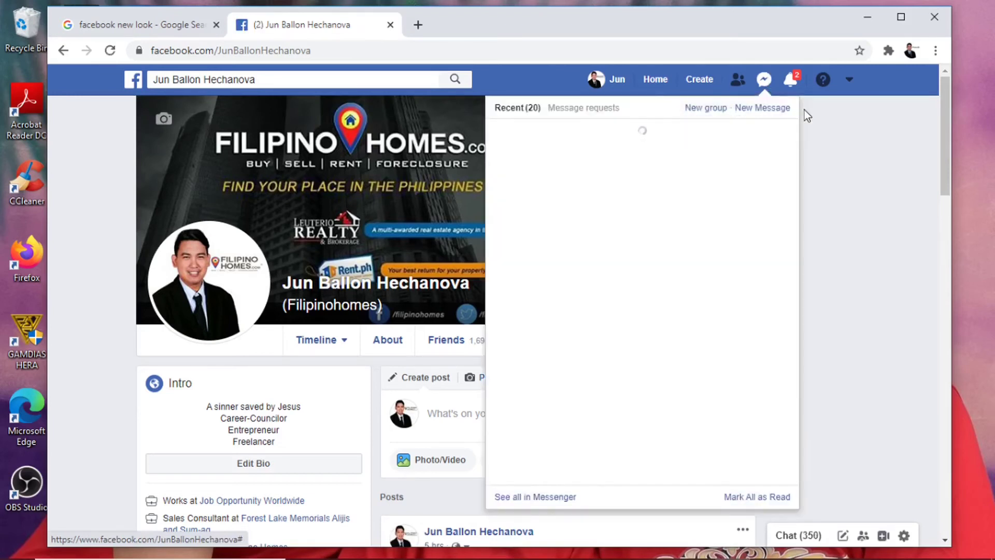
{"action": "left_click", "coordinate": [864, 172]}
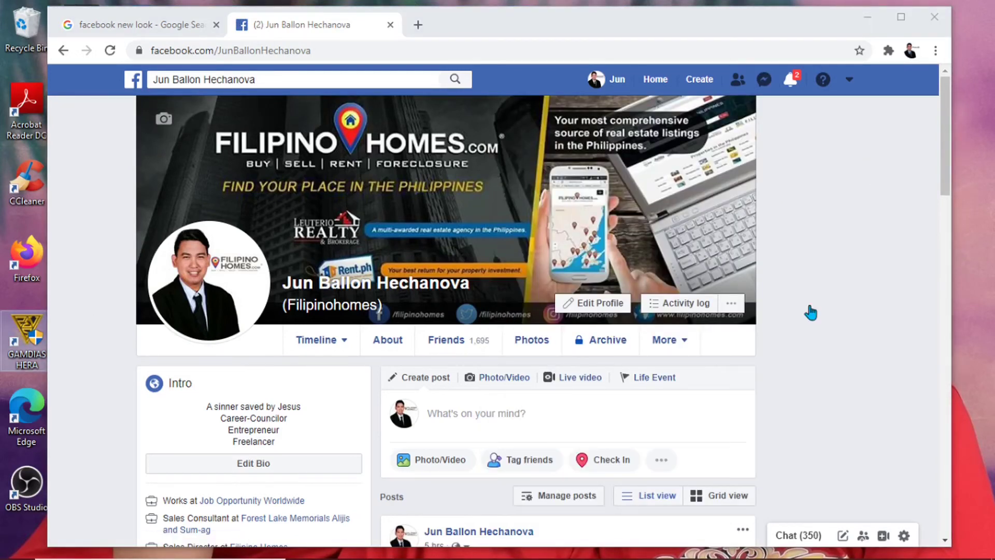
{"action": "left_click", "coordinate": [848, 79]}
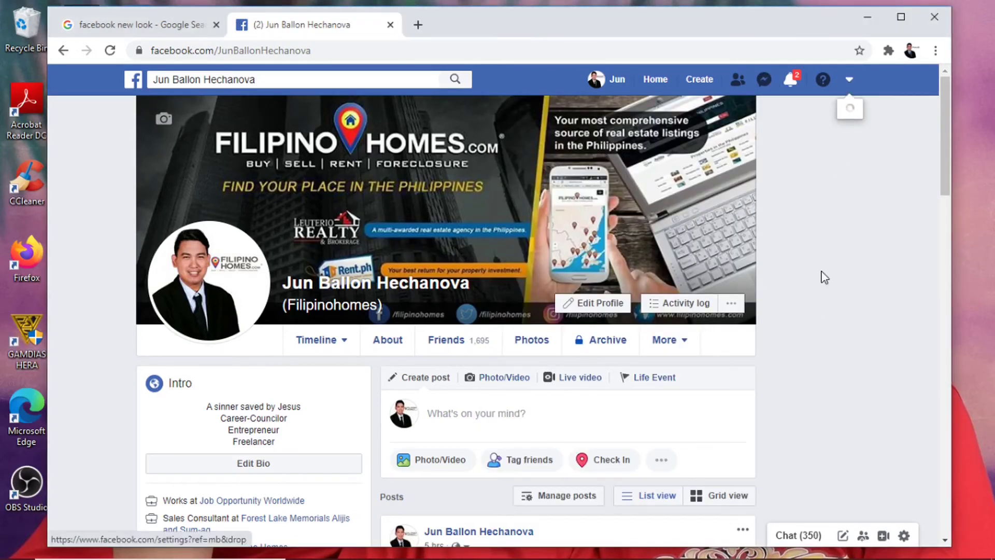
{"action": "left_click", "coordinate": [792, 228]}
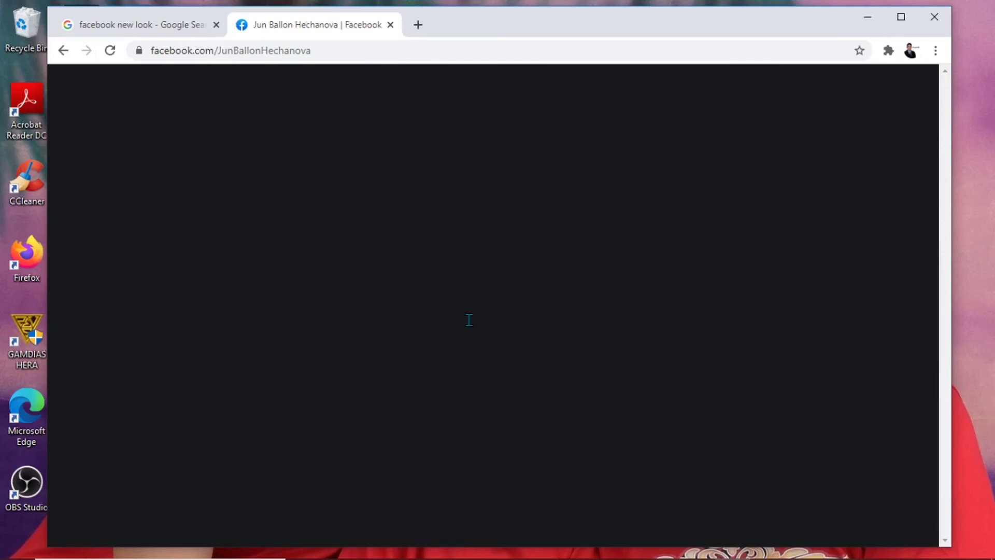
Look through the profile's intro, photos, life events and older timeline posts in the new dark layout
{"action": "scroll", "coordinate": [558, 378], "scroll_direction": "down", "scroll_amount": 5}
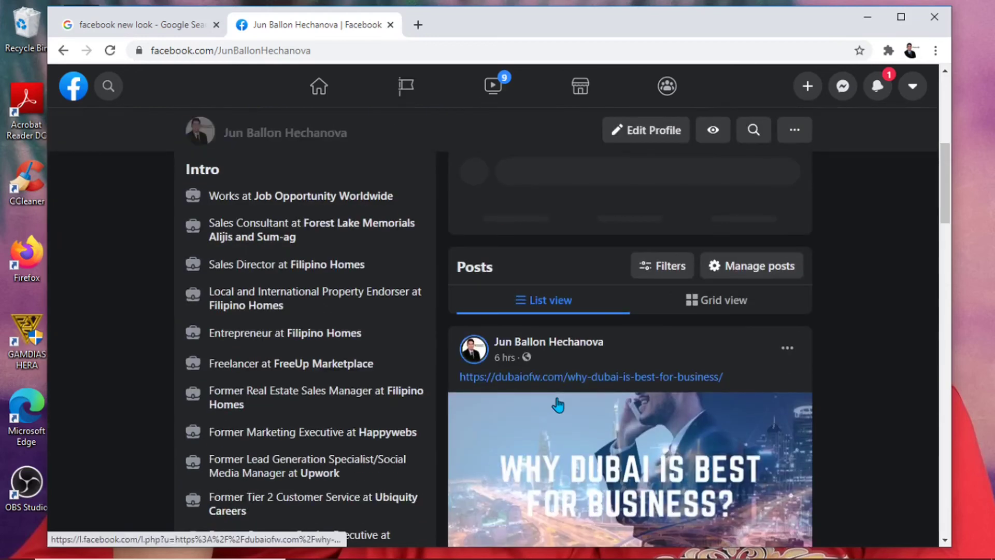
{"action": "scroll", "coordinate": [558, 402], "scroll_direction": "down", "scroll_amount": 4}
{"action": "scroll", "coordinate": [558, 403], "scroll_direction": "down", "scroll_amount": 7}
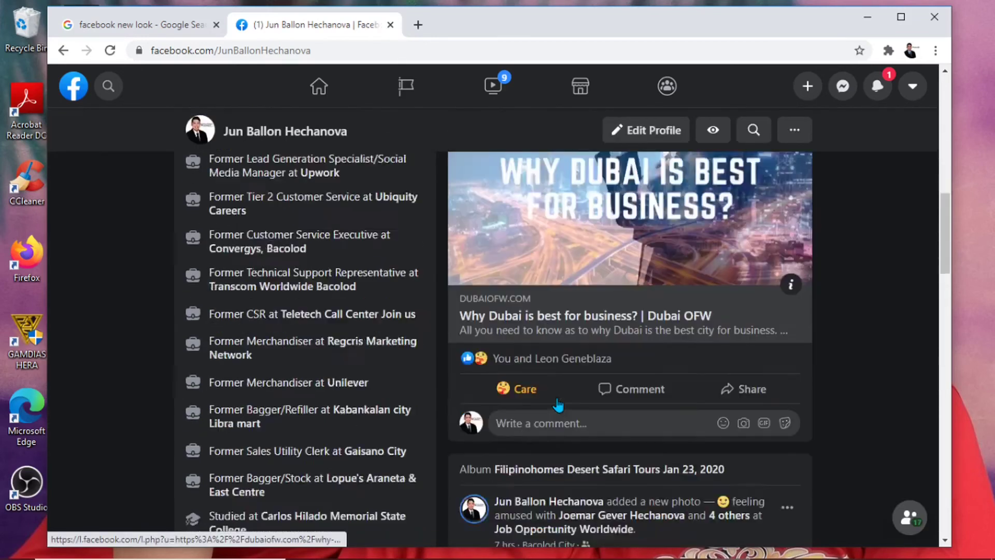
{"action": "scroll", "coordinate": [557, 399], "scroll_direction": "down", "scroll_amount": 3}
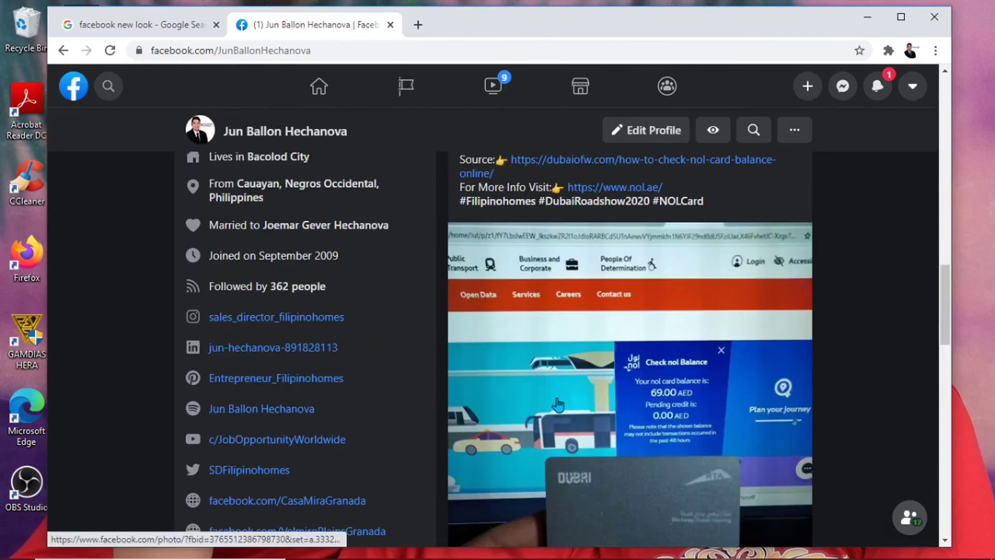
{"action": "scroll", "coordinate": [556, 400], "scroll_direction": "up", "scroll_amount": 15}
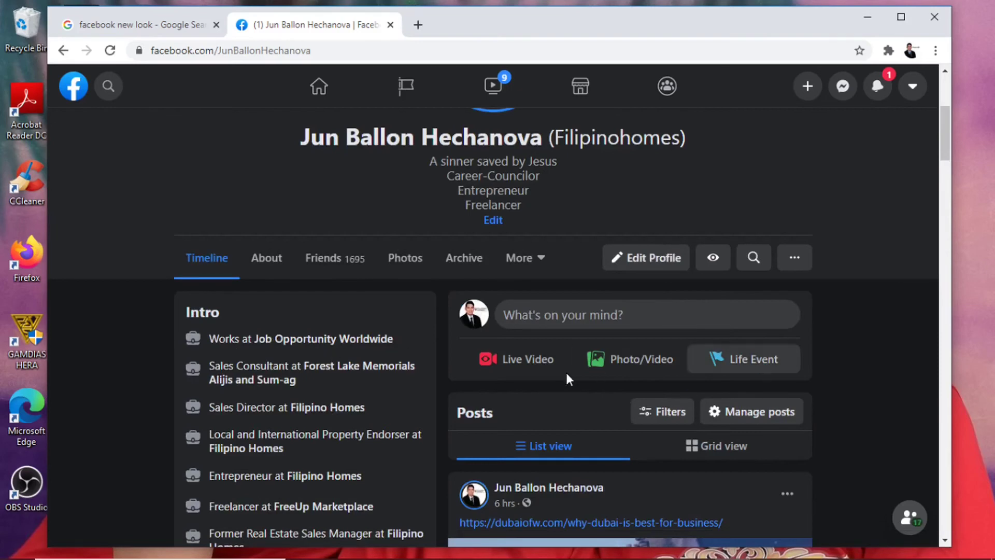
{"action": "scroll", "coordinate": [580, 384], "scroll_direction": "down", "scroll_amount": 1}
{"action": "scroll", "coordinate": [587, 387], "scroll_direction": "down", "scroll_amount": 1}
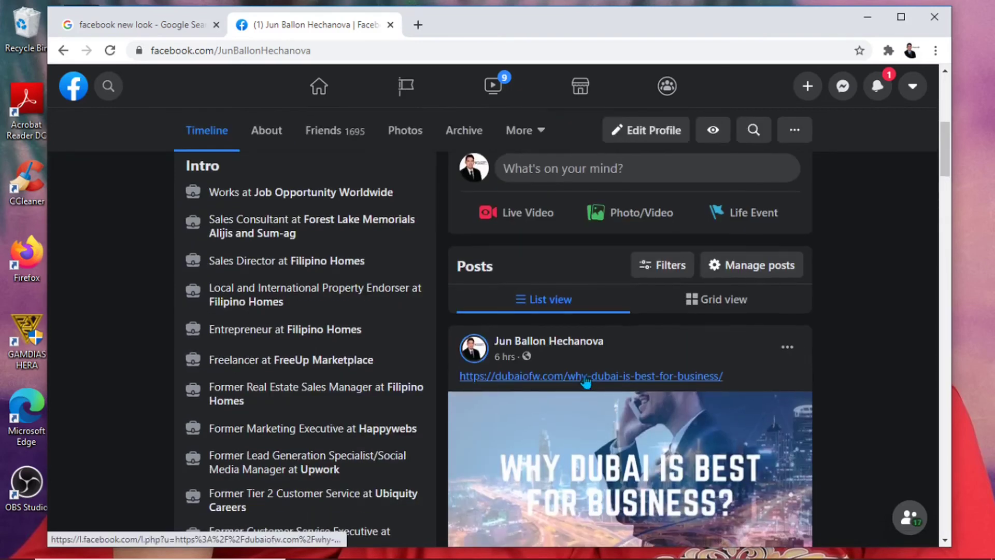
{"action": "scroll", "coordinate": [586, 383], "scroll_direction": "down", "scroll_amount": 5}
{"action": "scroll", "coordinate": [586, 382], "scroll_direction": "down", "scroll_amount": 15}
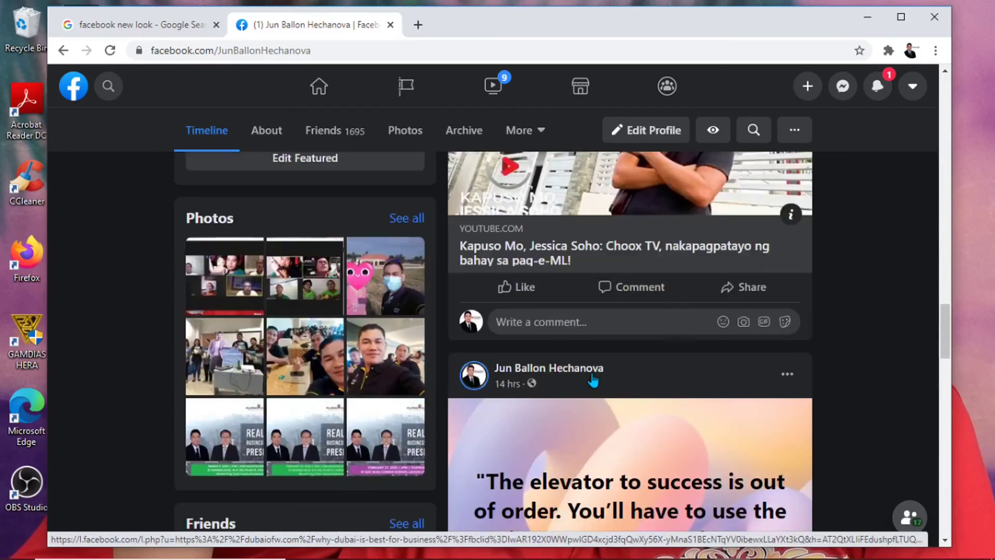
{"action": "scroll", "coordinate": [594, 381], "scroll_direction": "down", "scroll_amount": 18}
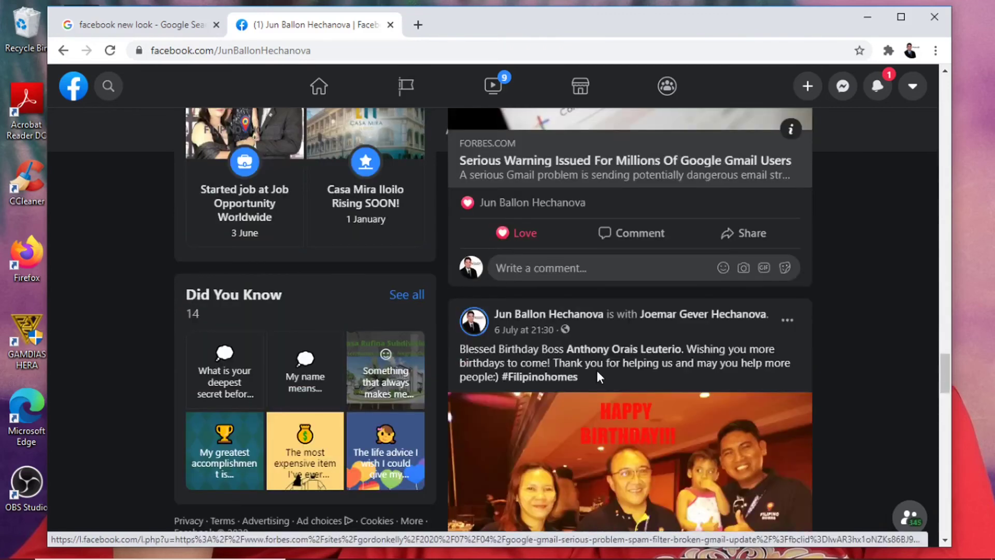
{"action": "scroll", "coordinate": [596, 368], "scroll_direction": "down", "scroll_amount": 10}
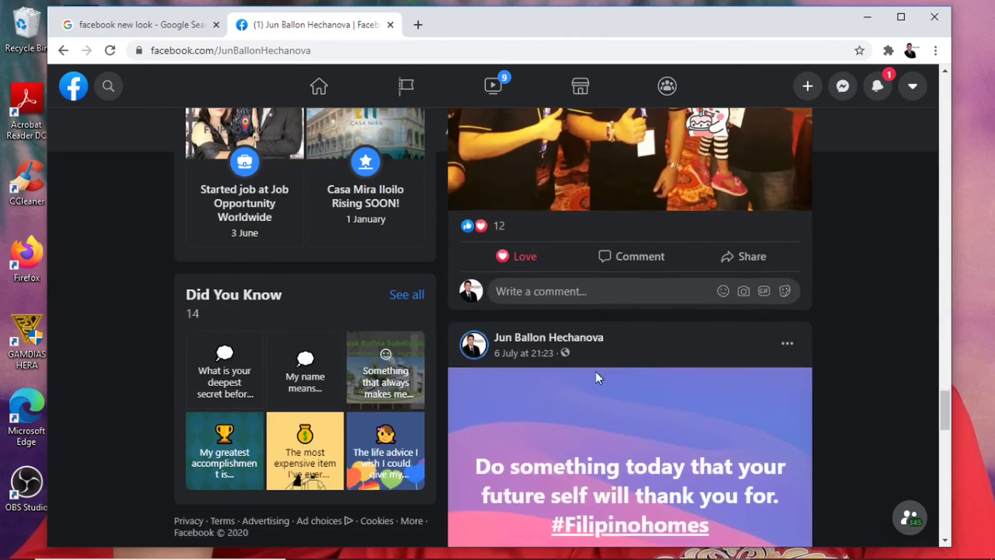
{"action": "scroll", "coordinate": [594, 383], "scroll_direction": "down", "scroll_amount": 5}
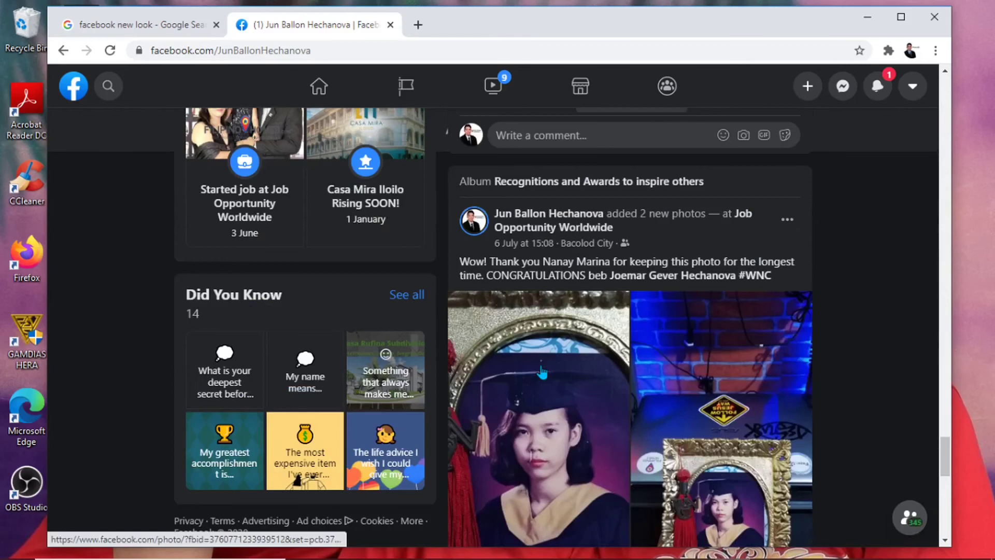
{"action": "scroll", "coordinate": [539, 368], "scroll_direction": "down", "scroll_amount": 5}
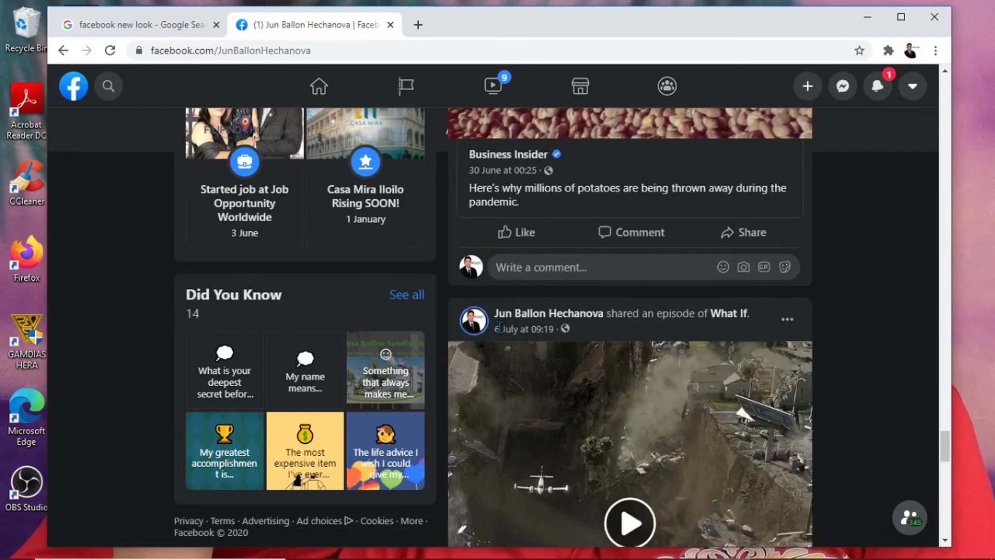
{"action": "scroll", "coordinate": [560, 353], "scroll_direction": "down", "scroll_amount": 5}
{"action": "scroll", "coordinate": [559, 384], "scroll_direction": "down", "scroll_amount": 7}
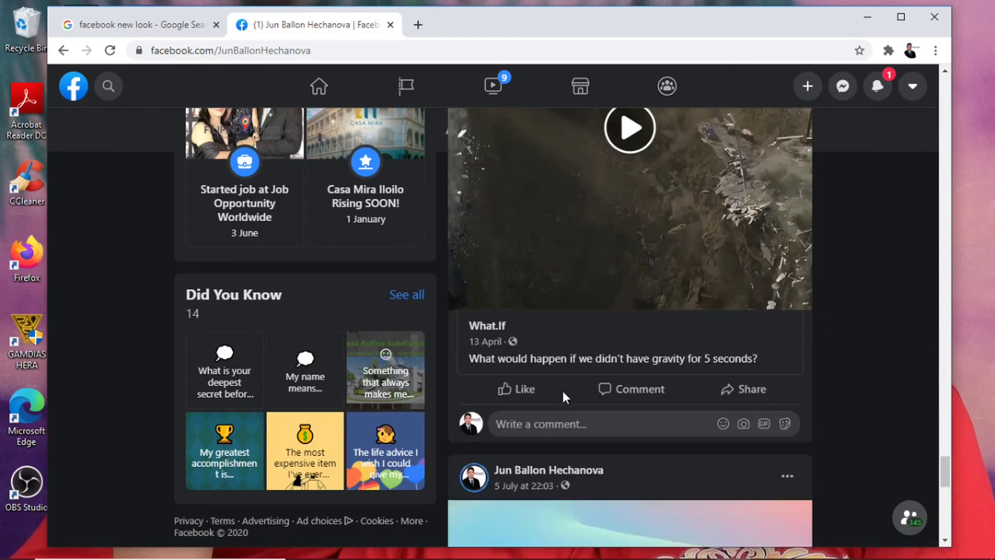
{"action": "scroll", "coordinate": [561, 392], "scroll_direction": "down", "scroll_amount": 8}
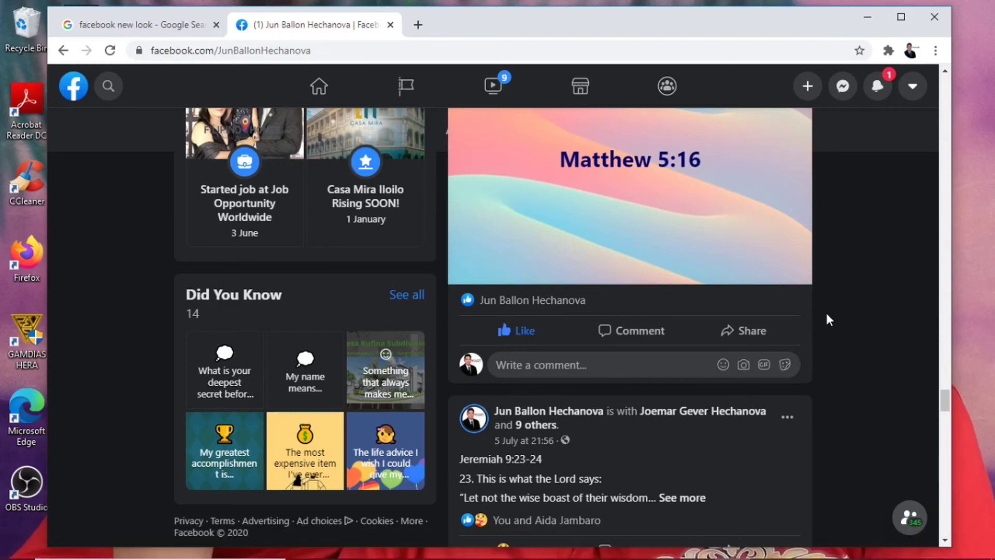
{"action": "scroll", "coordinate": [848, 373], "scroll_direction": "up", "scroll_amount": 6}
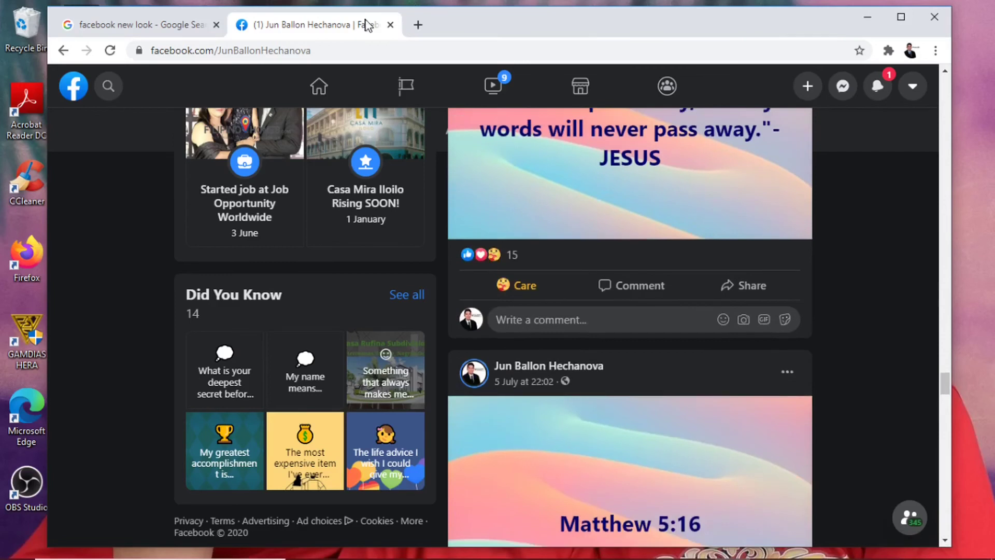
Open the bookmarked My Youtube Channel page in a new browser tab
{"action": "left_click", "coordinate": [419, 26]}
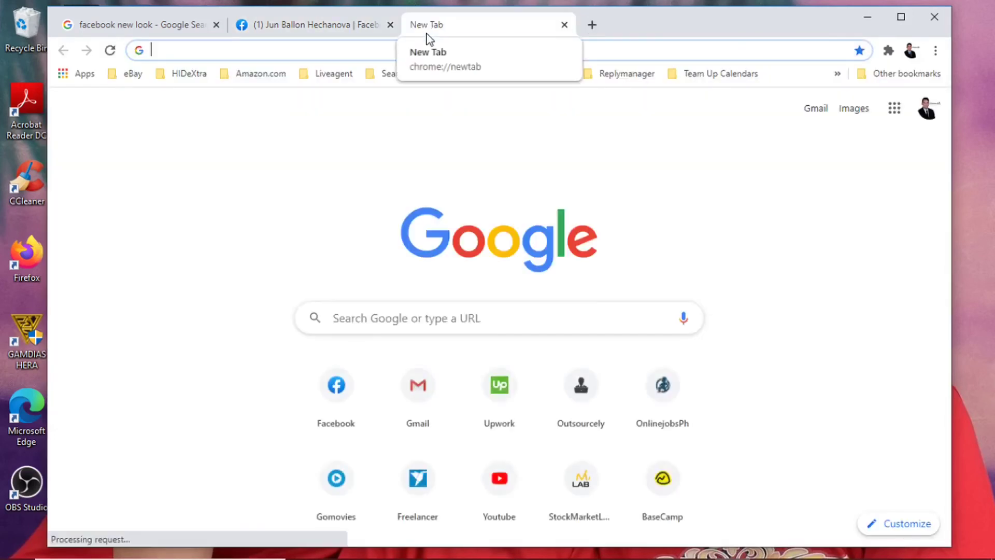
{"action": "left_click", "coordinate": [883, 77]}
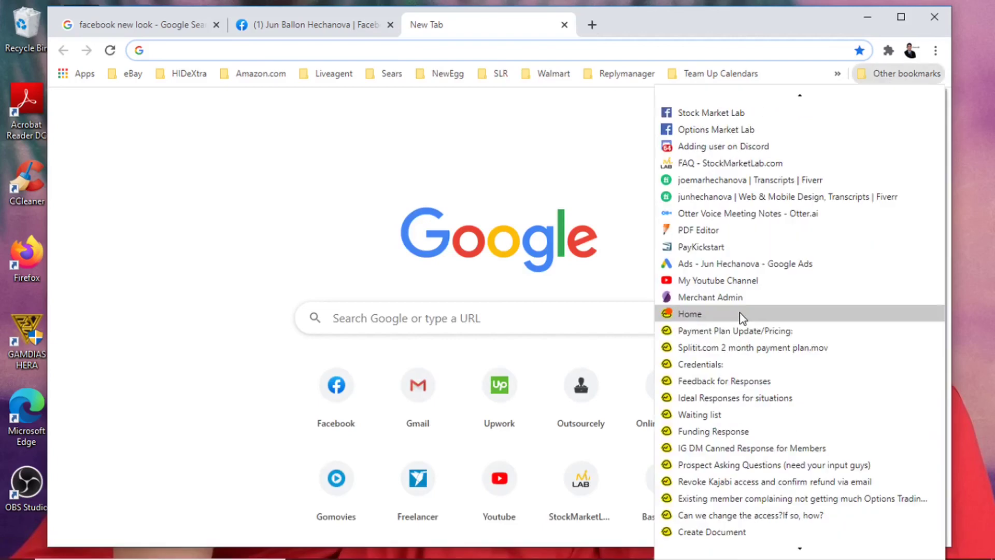
{"action": "left_click", "coordinate": [718, 281]}
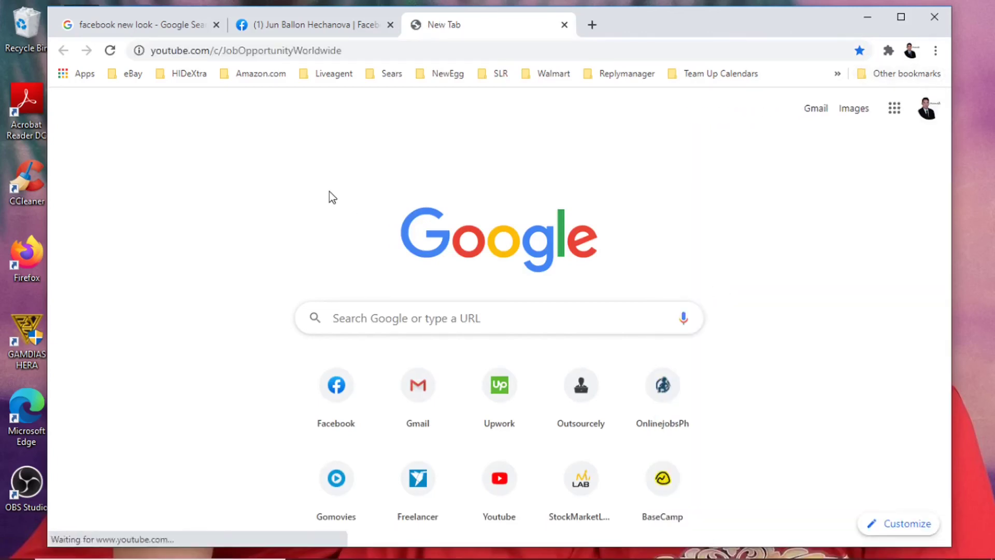